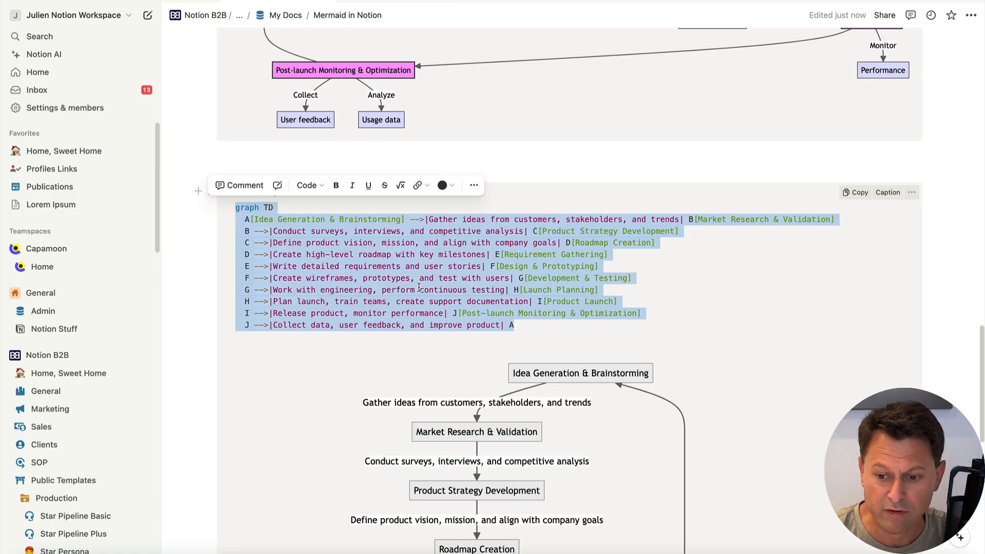
Step: Examine both product management flowcharts, including the Mermaid code and the diagram rendered from it in the second block
scroll(442, 196, "up", 1)
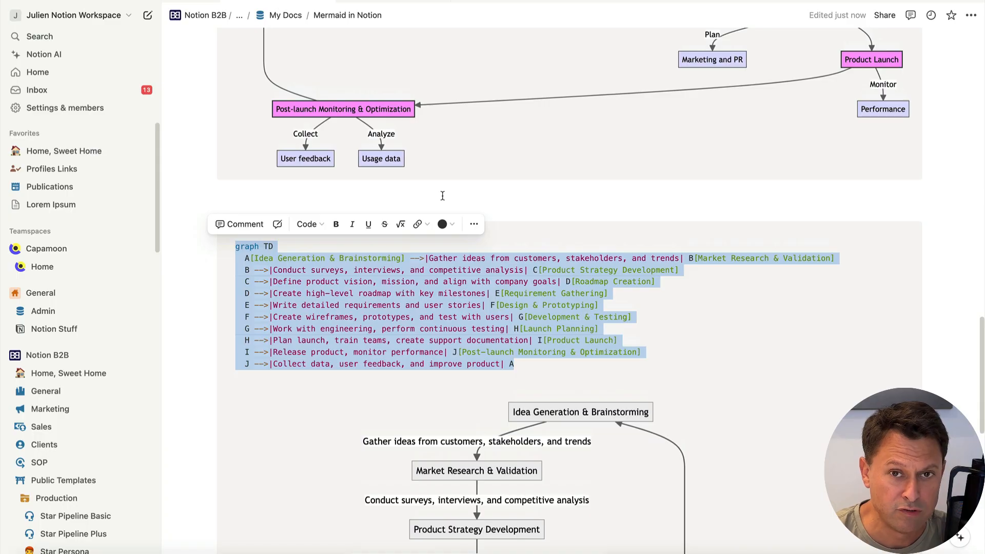
scroll(497, 338, "down", 3)
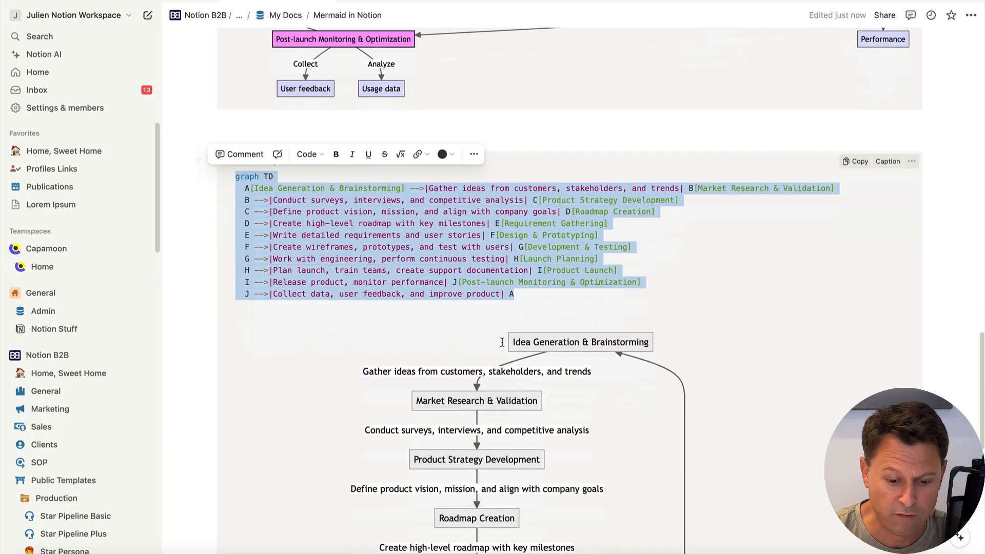
scroll(467, 369, "up", 8)
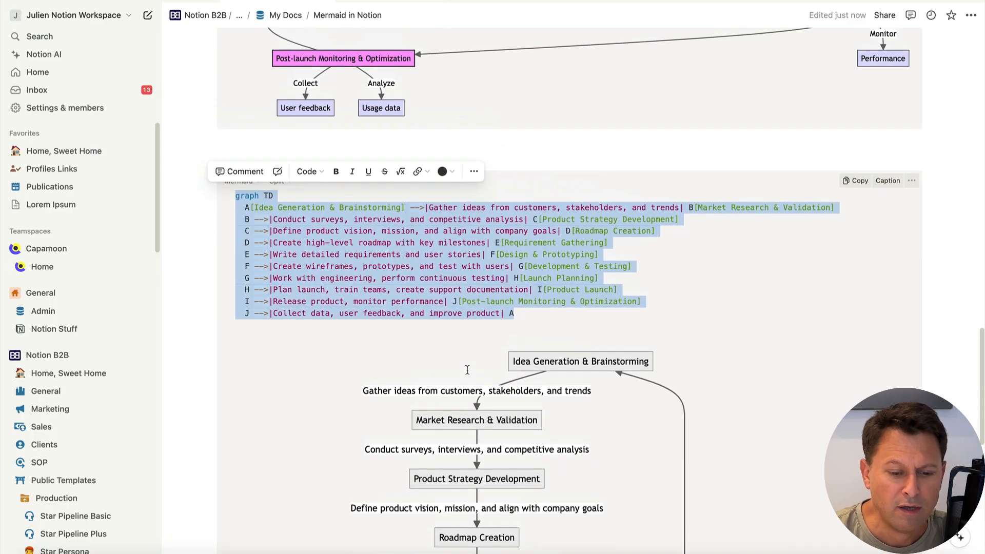
scroll(467, 370, "up", 11)
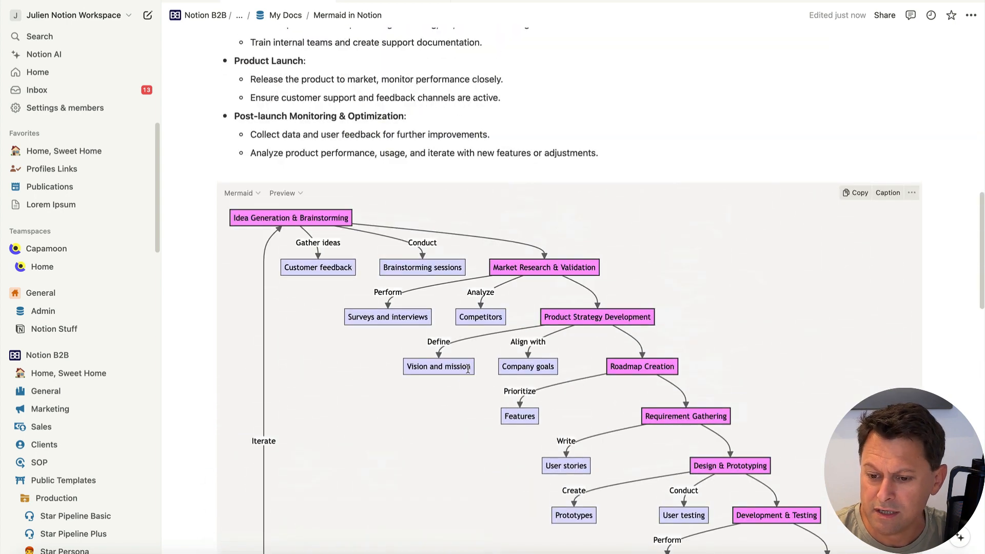
scroll(468, 369, "up", 2)
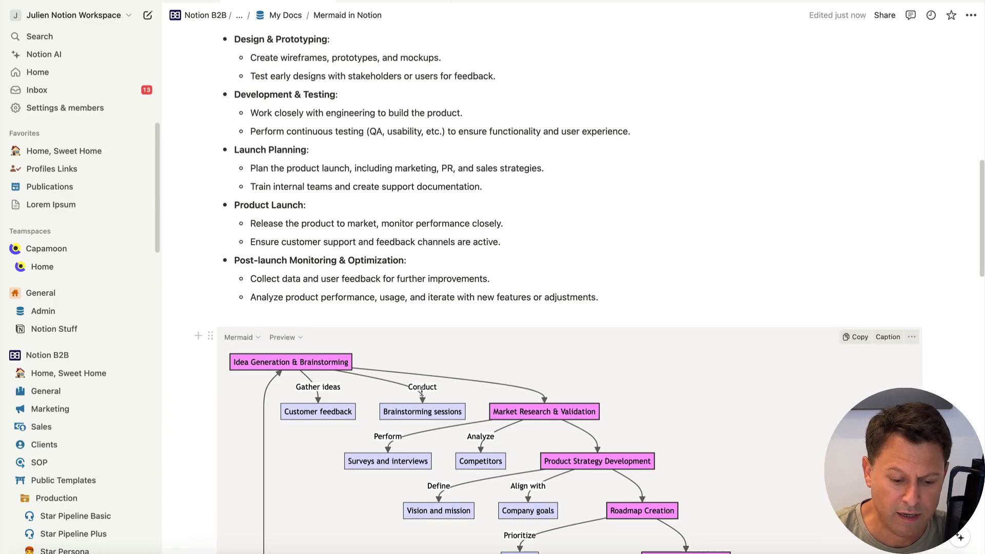
scroll(395, 334, "down", 5)
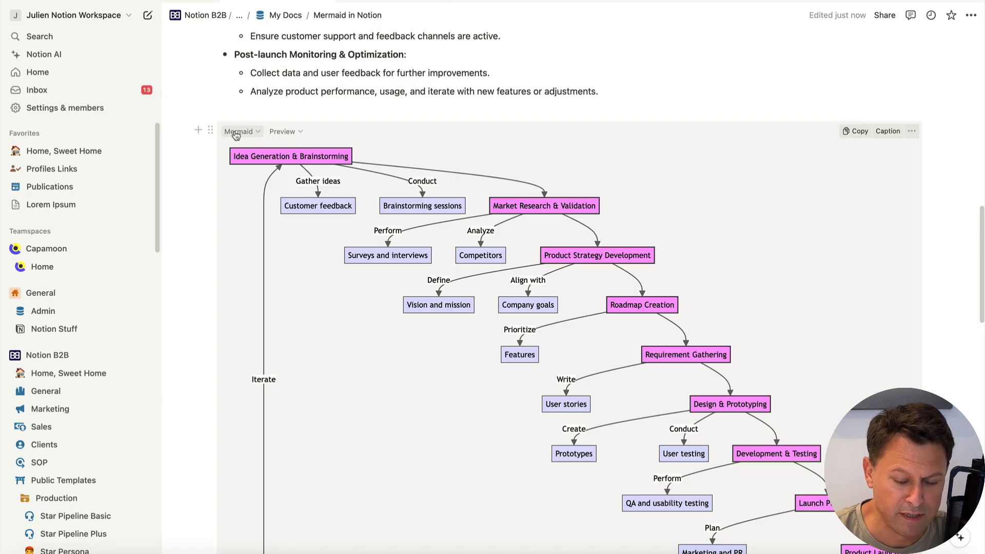
scroll(491, 202, "down", 10)
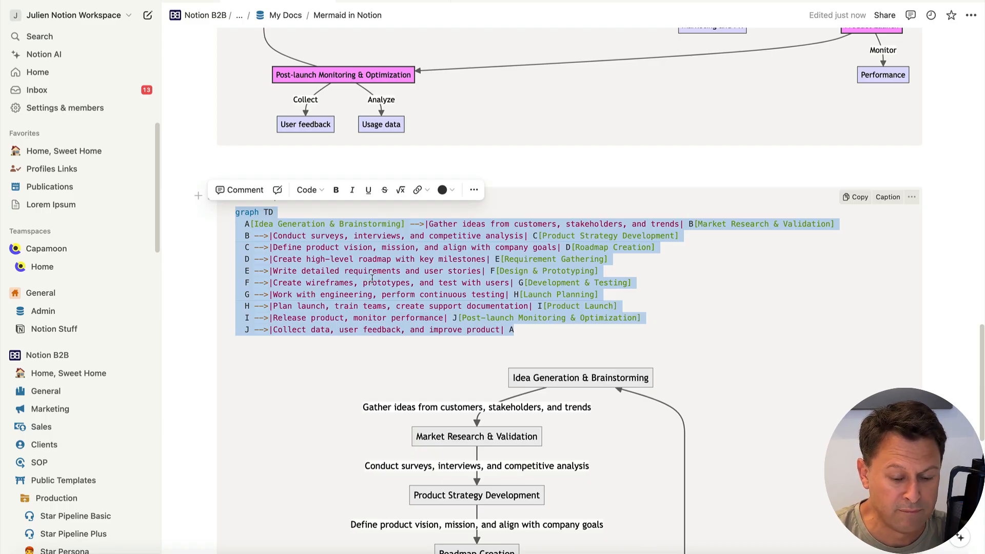
scroll(444, 331, "down", 2)
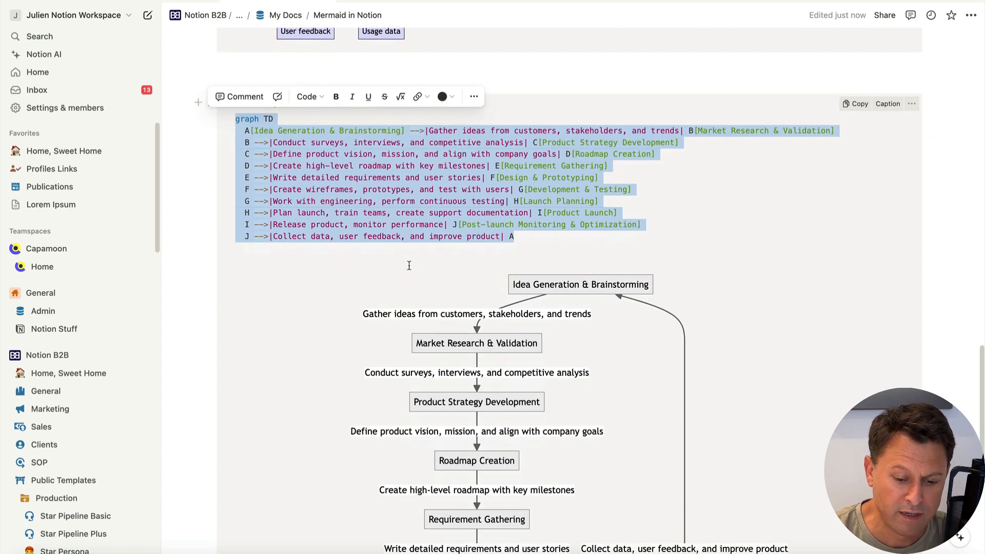
scroll(408, 264, "down", 3)
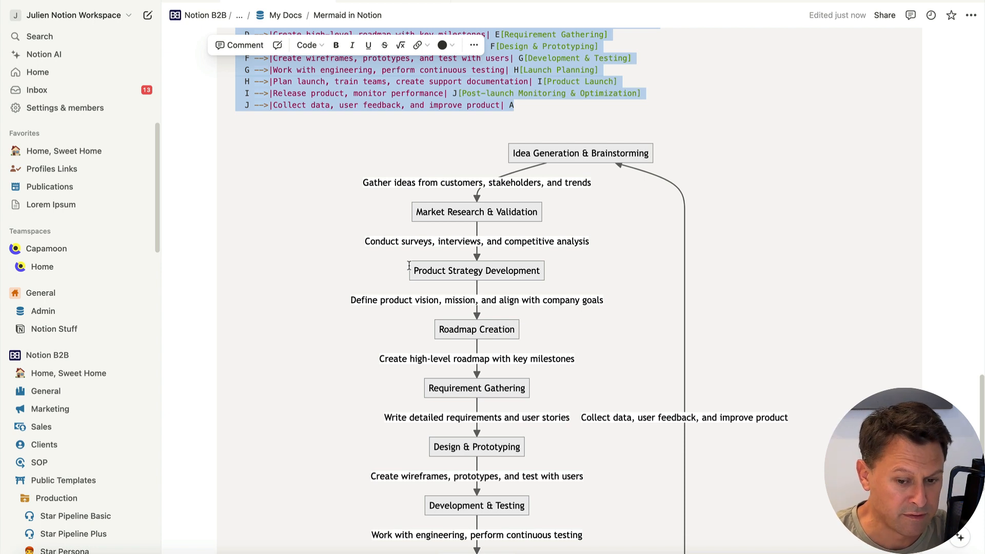
scroll(513, 290, "down", 3)
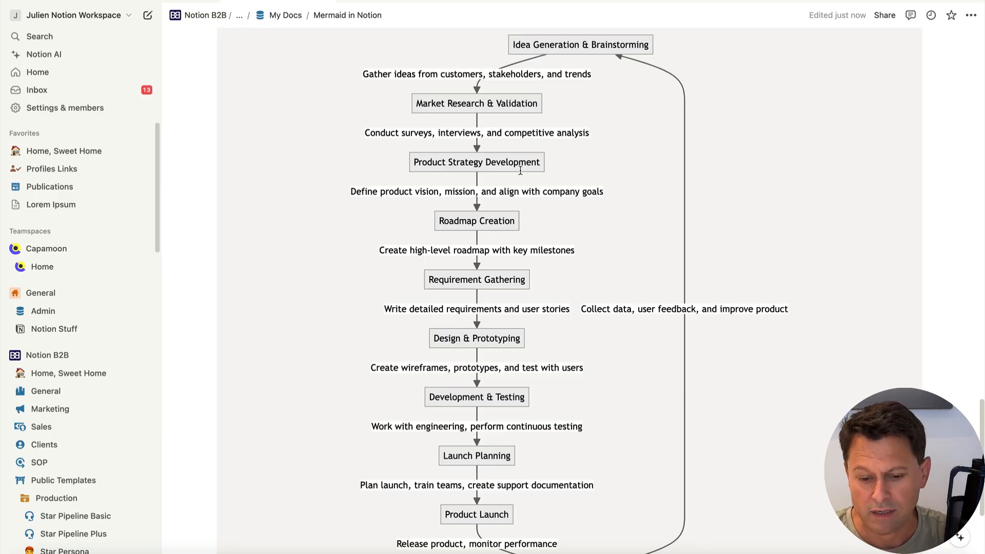
Step: Review the Product Management Process outline above the flowcharts, from Idea Generation & Brainstorming to Post-launch Monitoring & Optimization
scroll(520, 171, "up", 7)
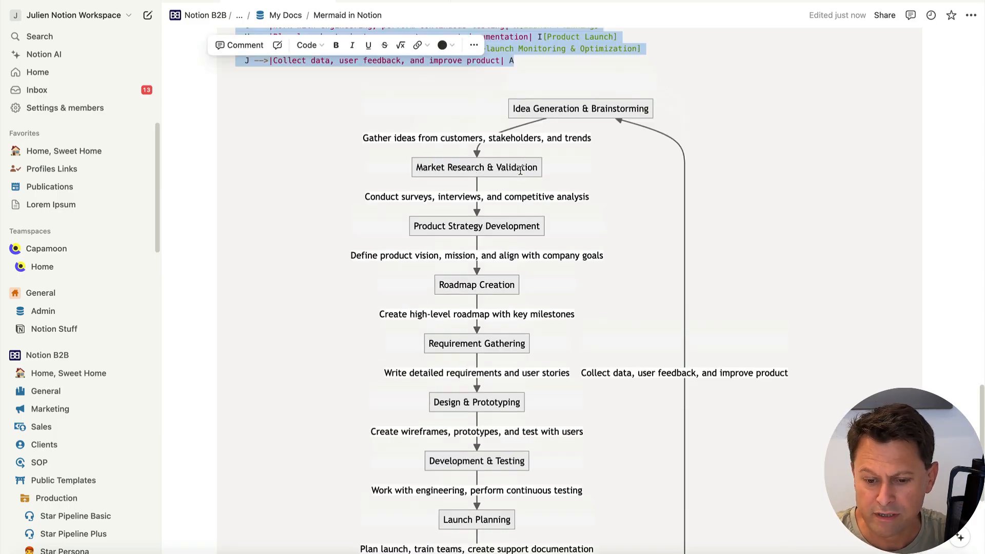
scroll(520, 171, "up", 7)
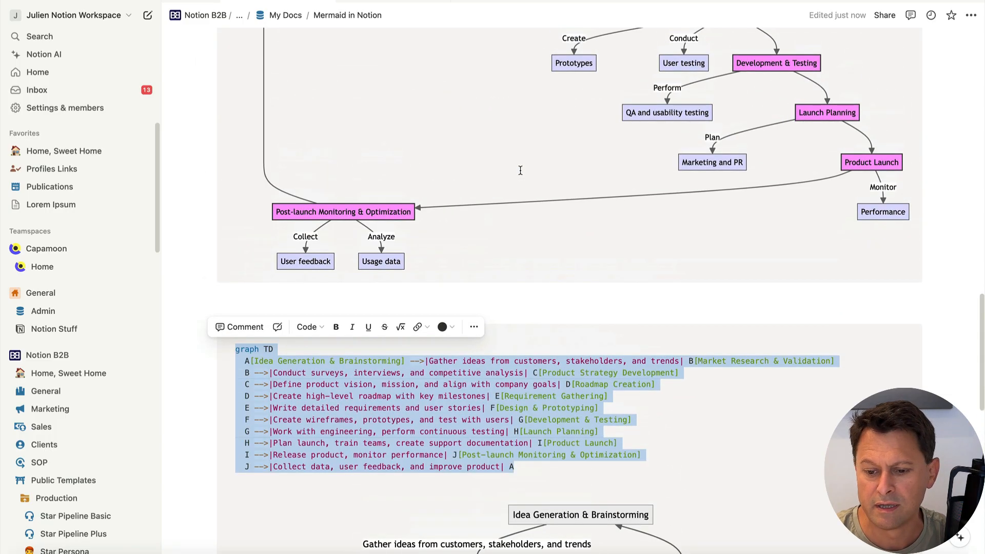
scroll(521, 171, "up", 10)
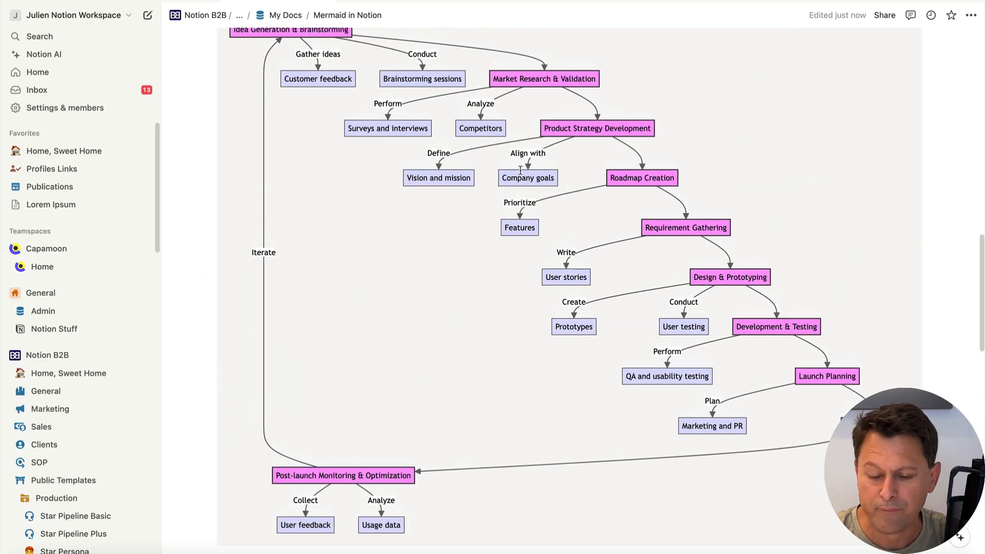
scroll(520, 170, "up", 5)
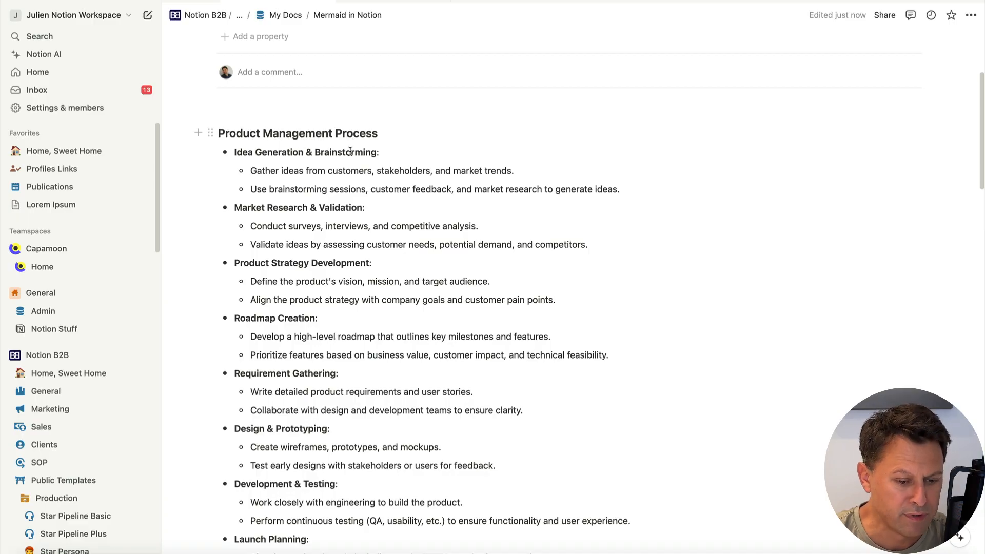
scroll(351, 159, "down", 1)
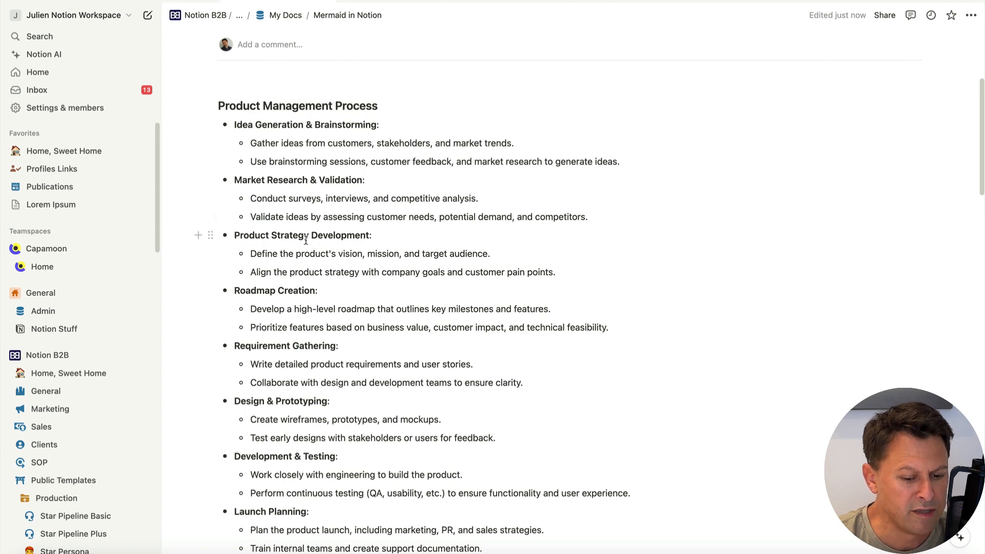
scroll(302, 257, "down", 5)
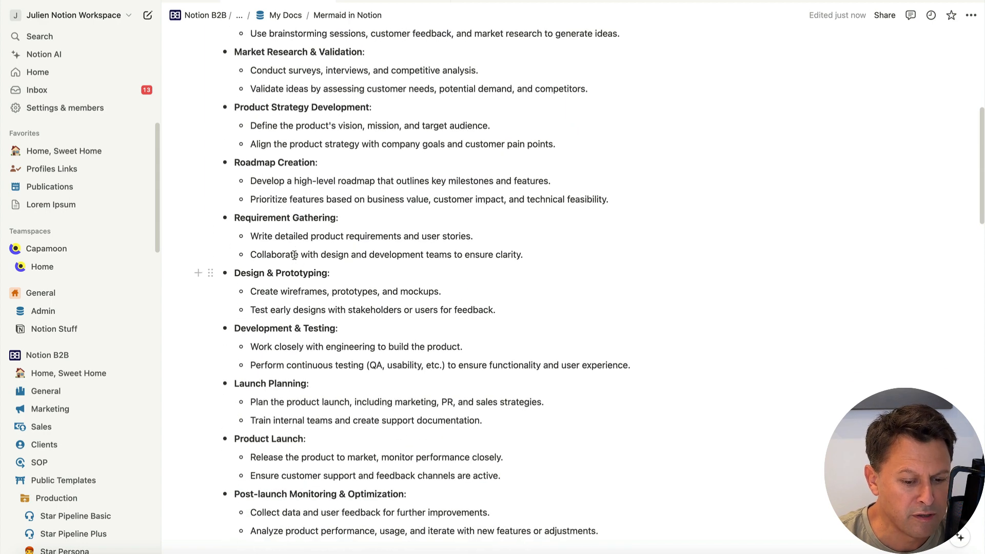
scroll(300, 231, "down", 3)
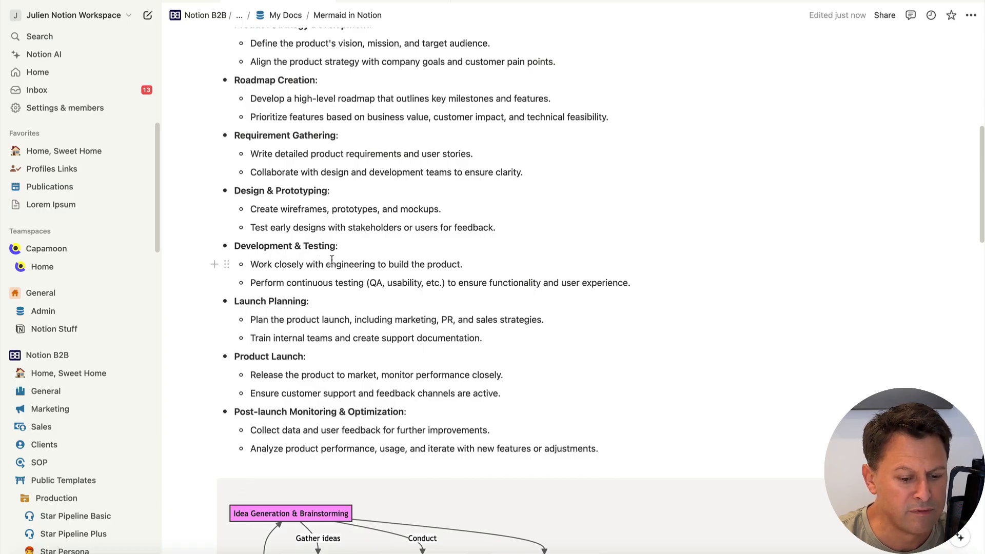
scroll(332, 260, "down", 3)
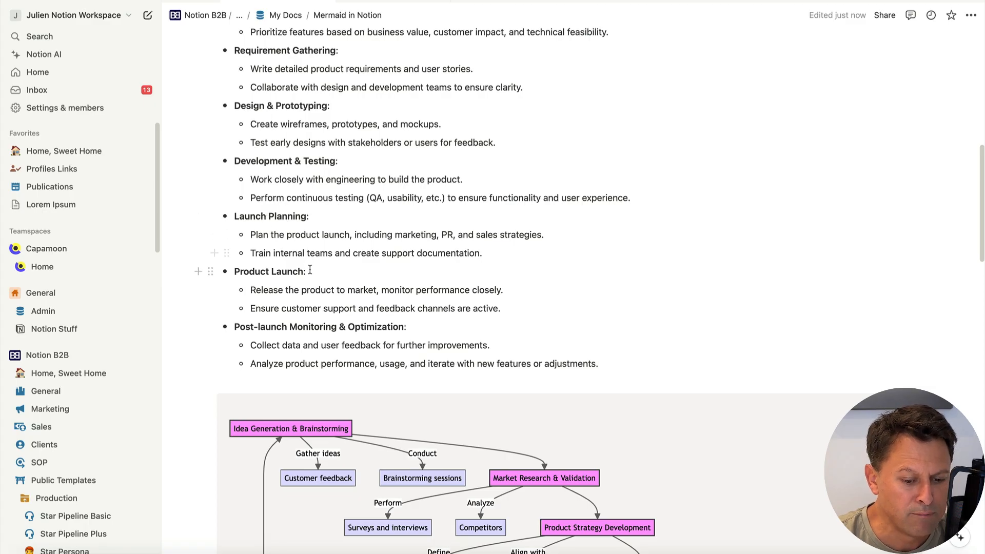
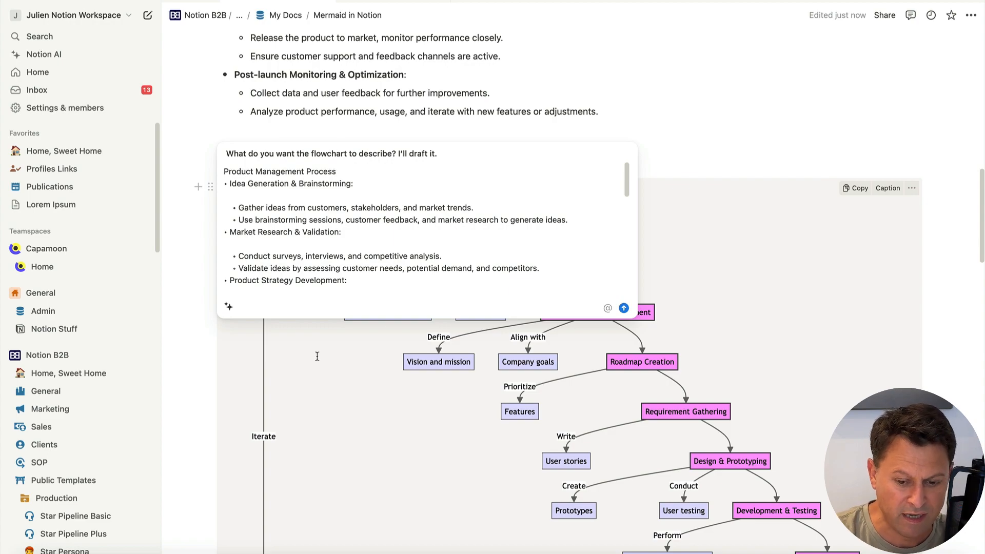
Step: Close the AI flowchart prompt below the process outline and discard its response
left_click(669, 133)
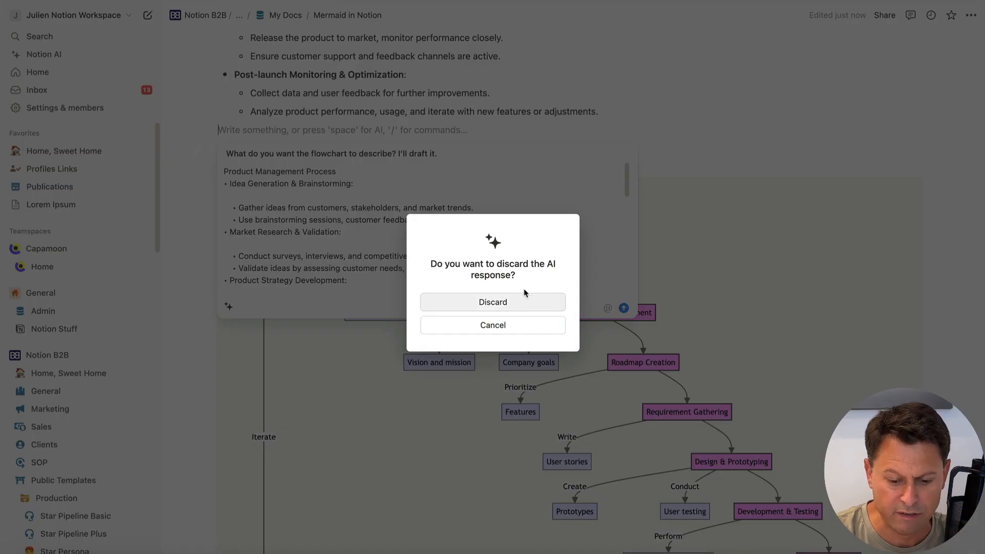
left_click(513, 304)
Step: Insert a new Code - Mermaid block at the end of the page, below the second flowchart
scroll(489, 185, "down", 12)
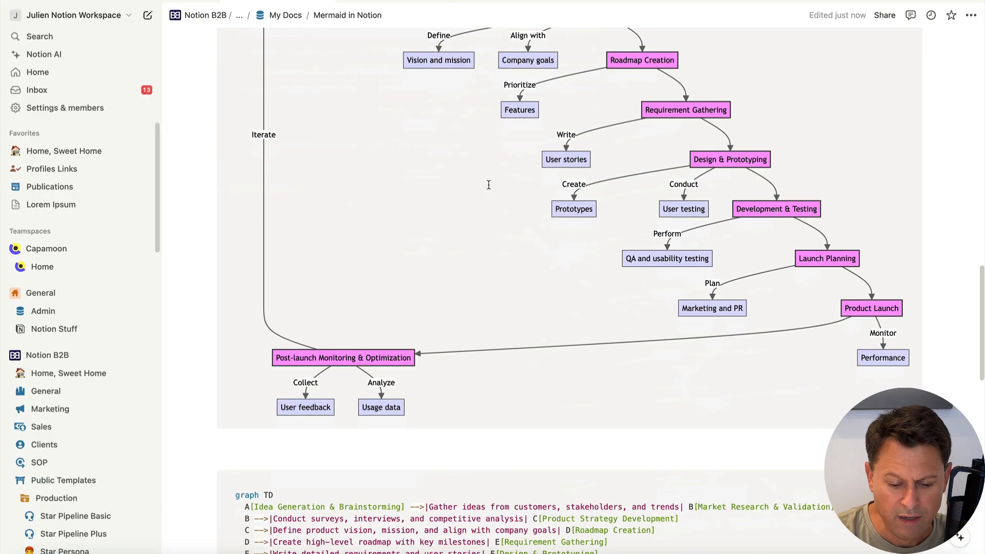
scroll(403, 179, "up", 3)
scroll(403, 180, "up", 10)
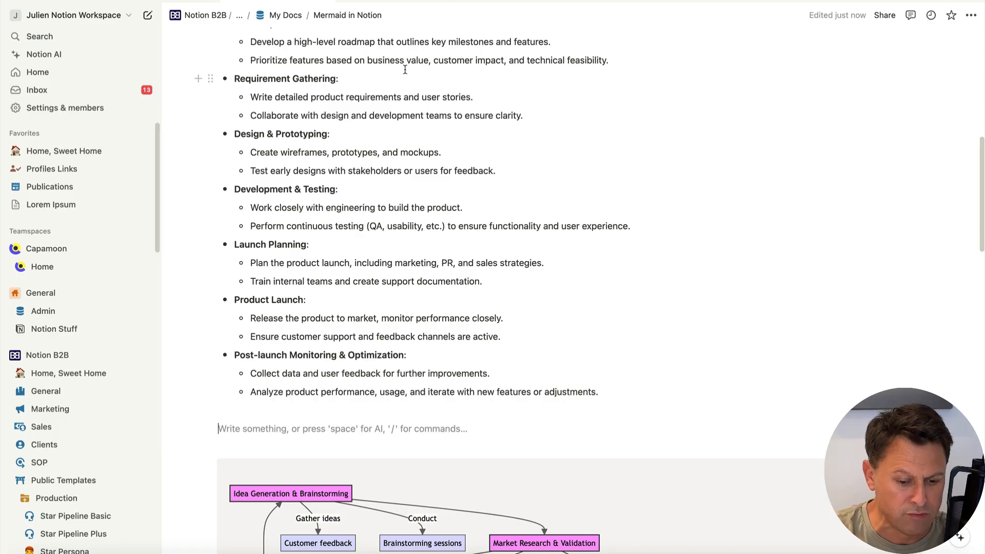
scroll(405, 69, "down", 15)
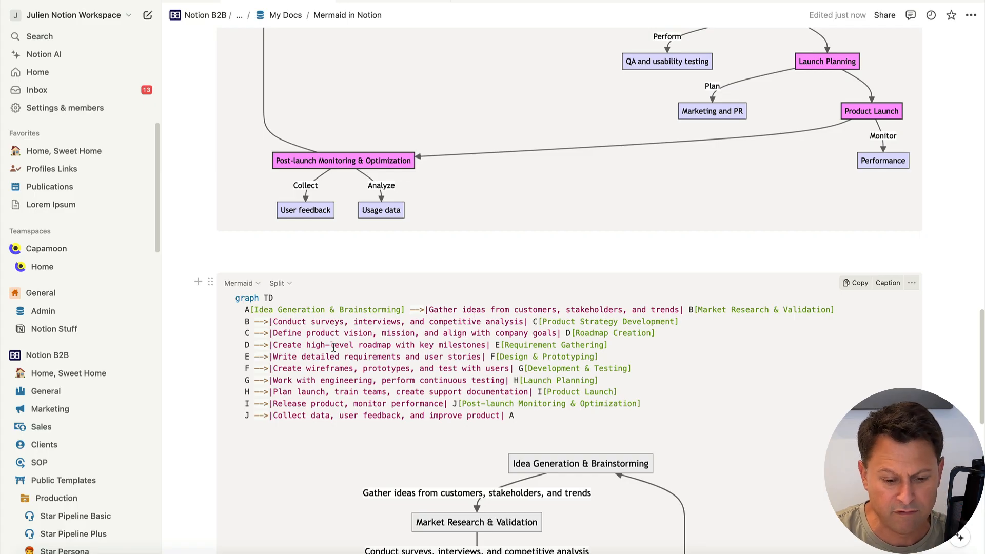
scroll(334, 348, "down", 10)
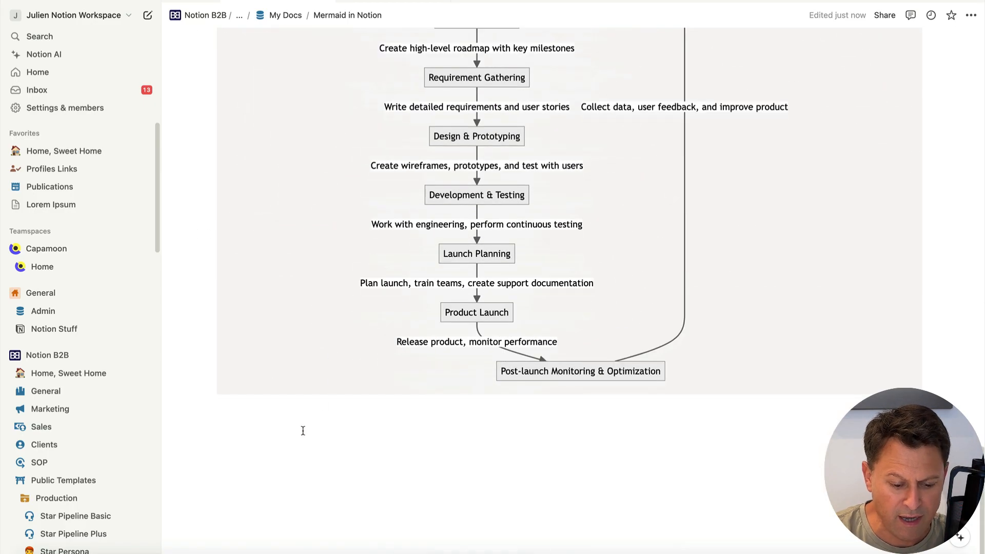
left_click(303, 431)
key("Return")
type("/")
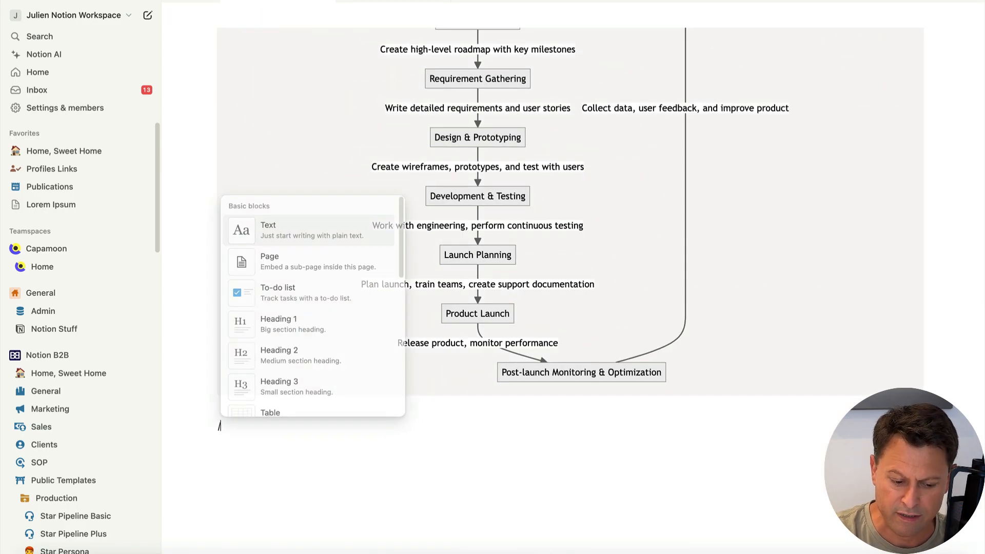
type("mer")
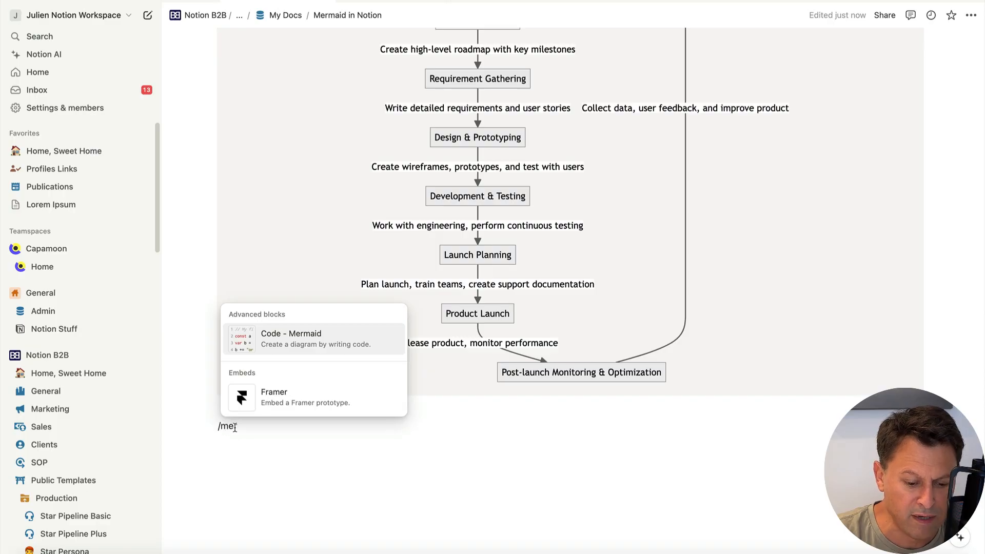
mouse_move(282, 343)
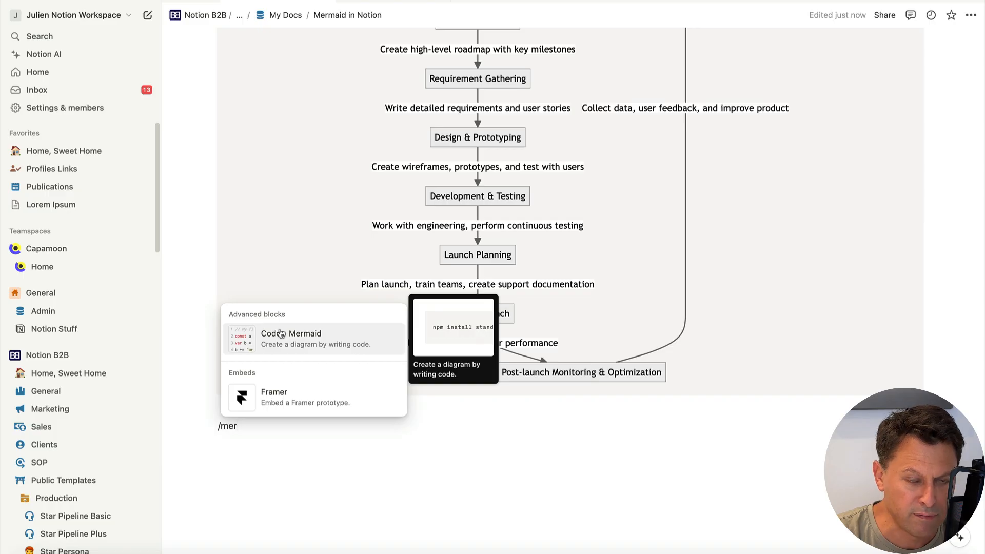
left_click(325, 338)
scroll(374, 446, "down", 3)
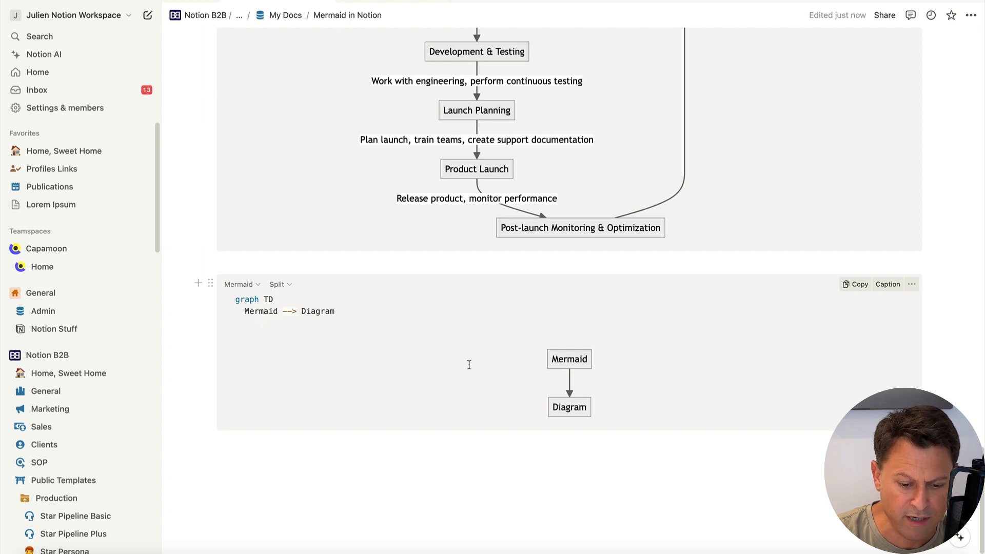
Step: Select the sample code in the new Mermaid block and compare it with the product management flowchart's code above
left_click_drag(371, 313, 222, 301)
scroll(359, 327, "up", 6)
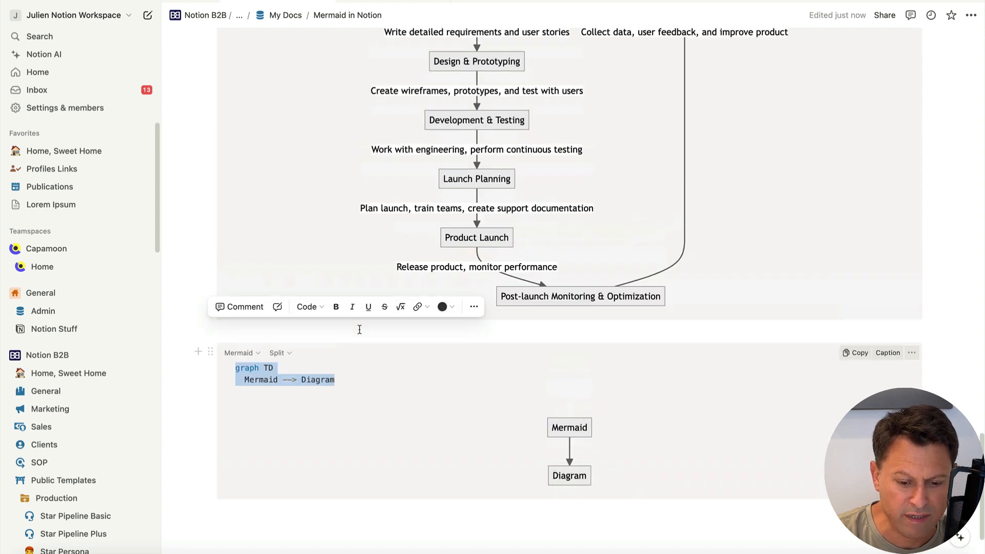
scroll(361, 287, "up", 7)
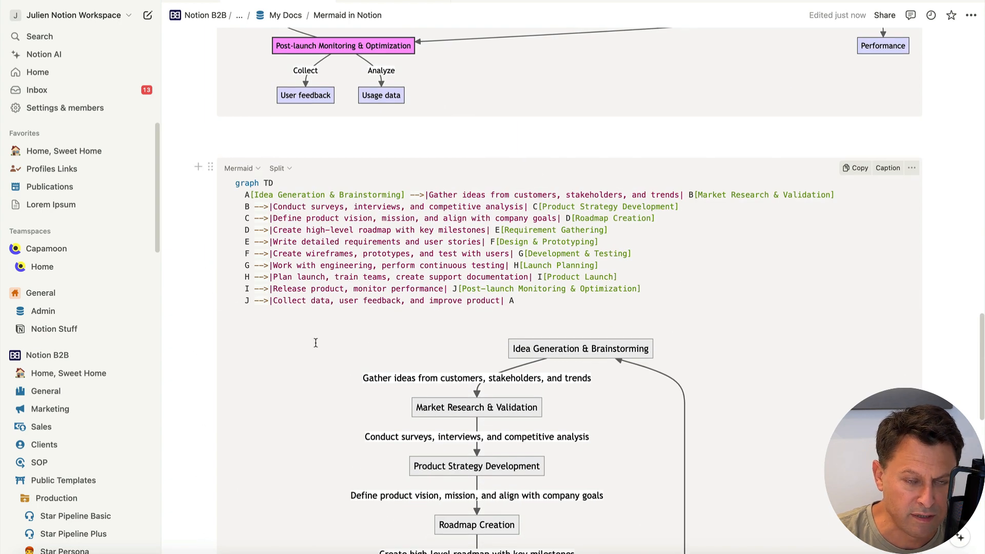
scroll(315, 340, "down", 4)
scroll(315, 343, "down", 8)
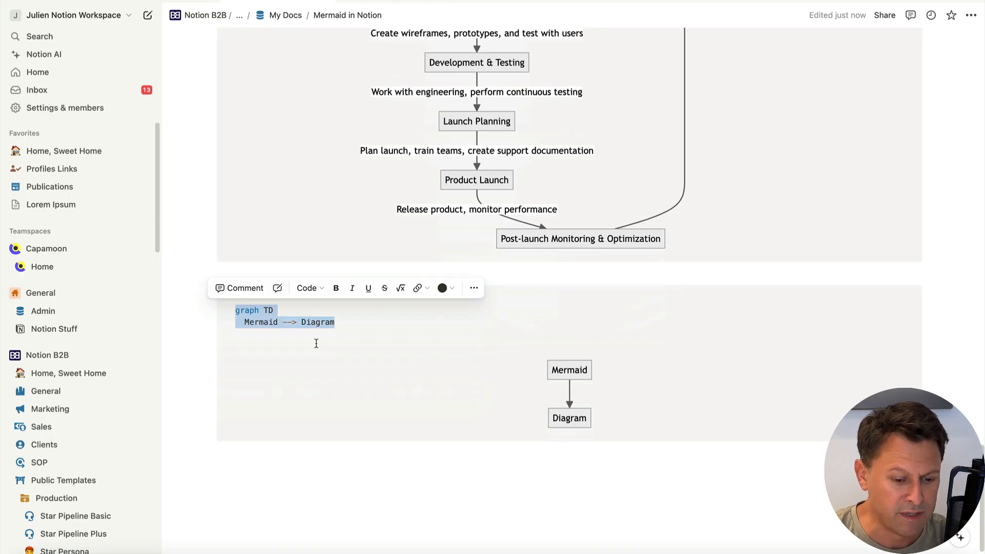
left_click(380, 488)
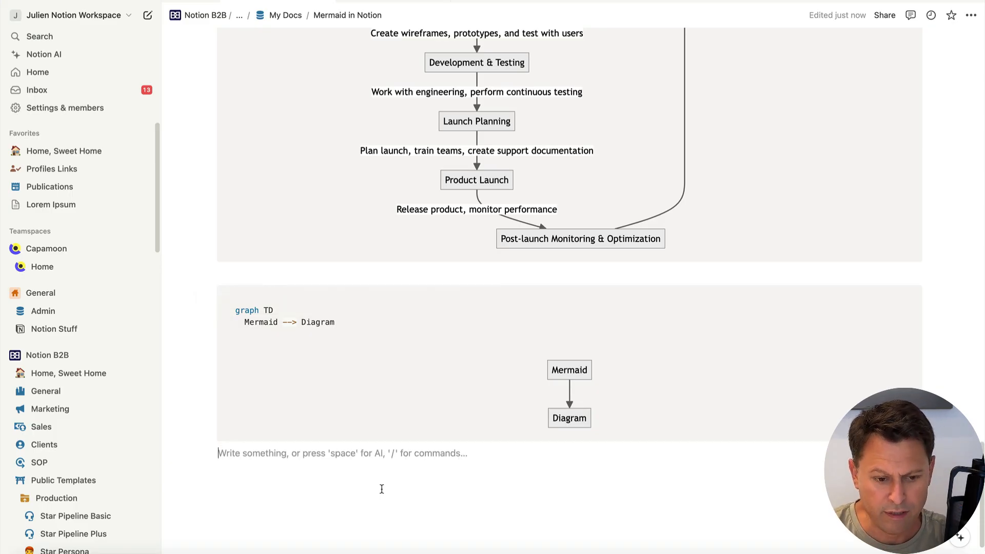
Step: Create a new note from the Home, Sweet Home page and title it "Process Design Thinking"
left_click(84, 151)
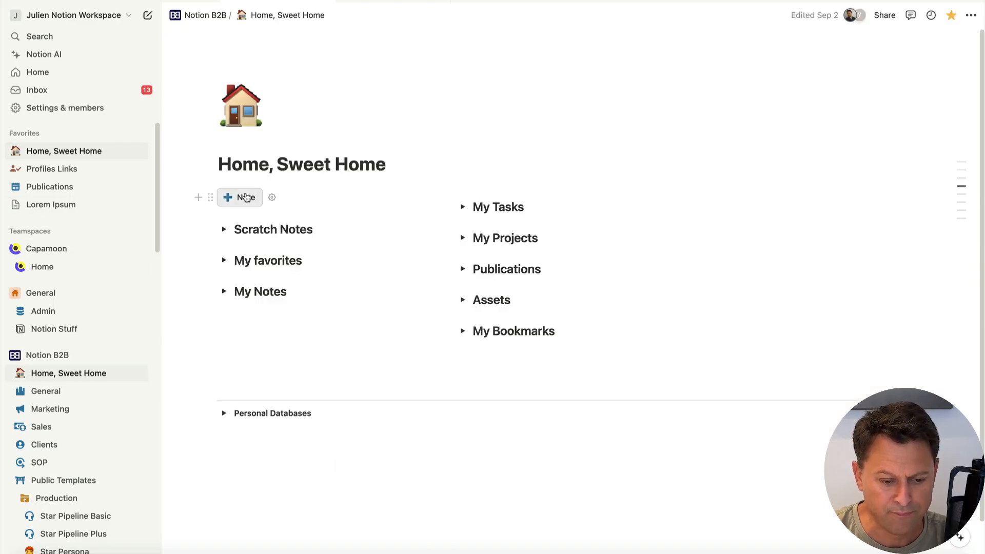
left_click(243, 197)
type("Process Design Th")
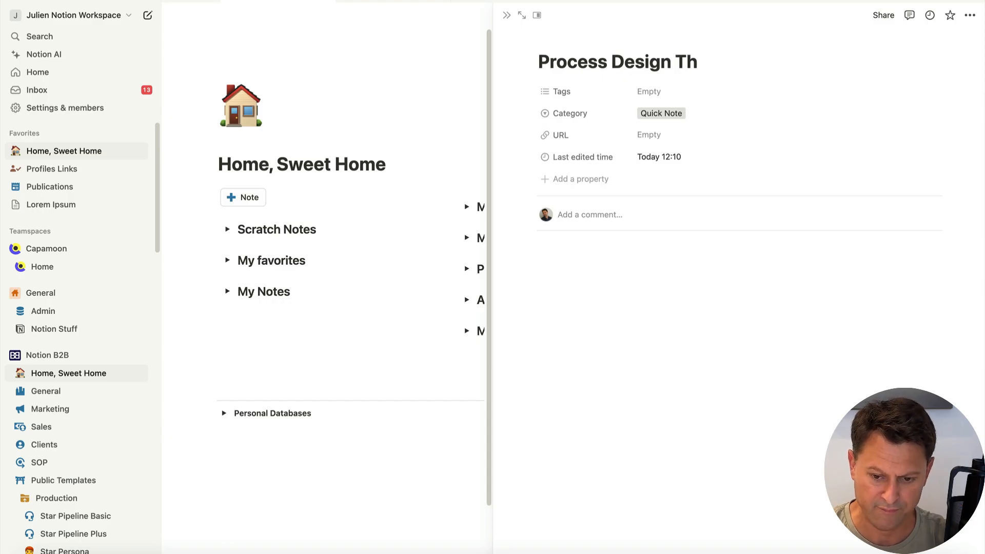
type("kinking")
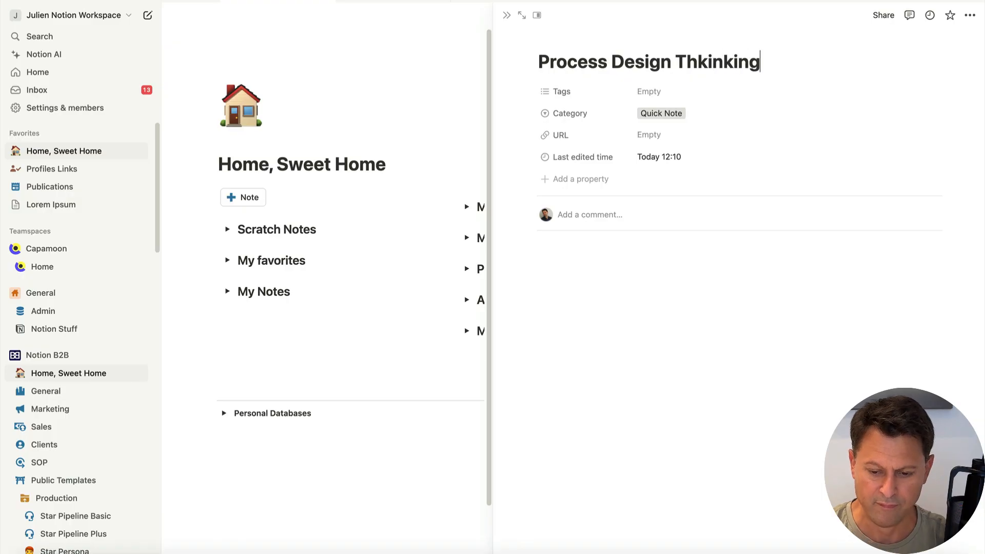
key("BackSpace")
key("BackSpace")
key("BackSpace")
key("BackSpace")
key("BackSpace")
key("BackSpace")
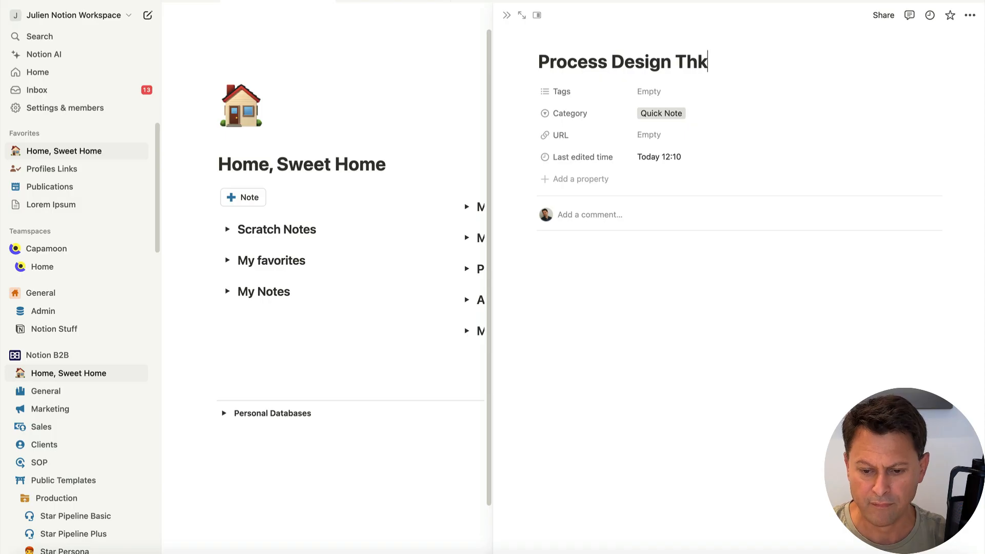
key("BackSpace")
type("inking")
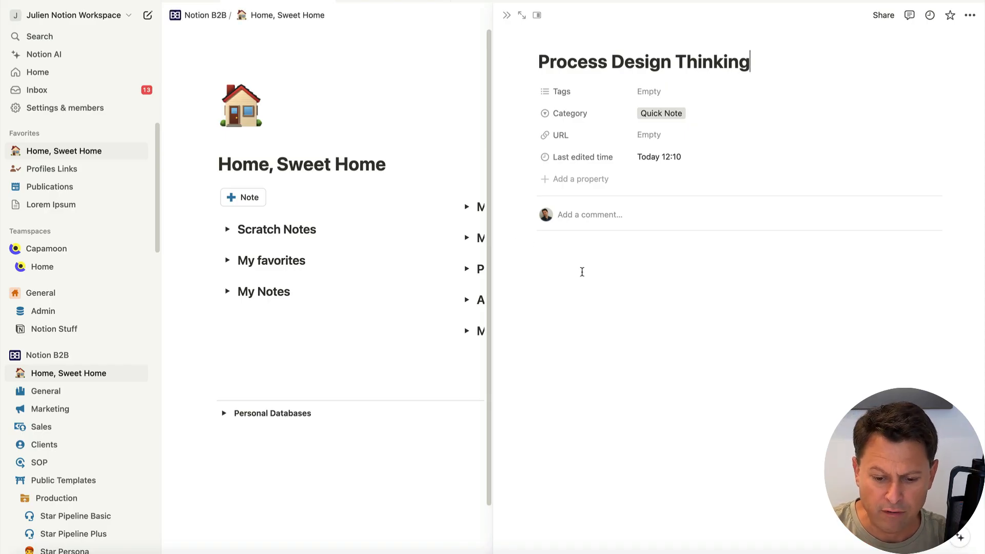
left_click(582, 272)
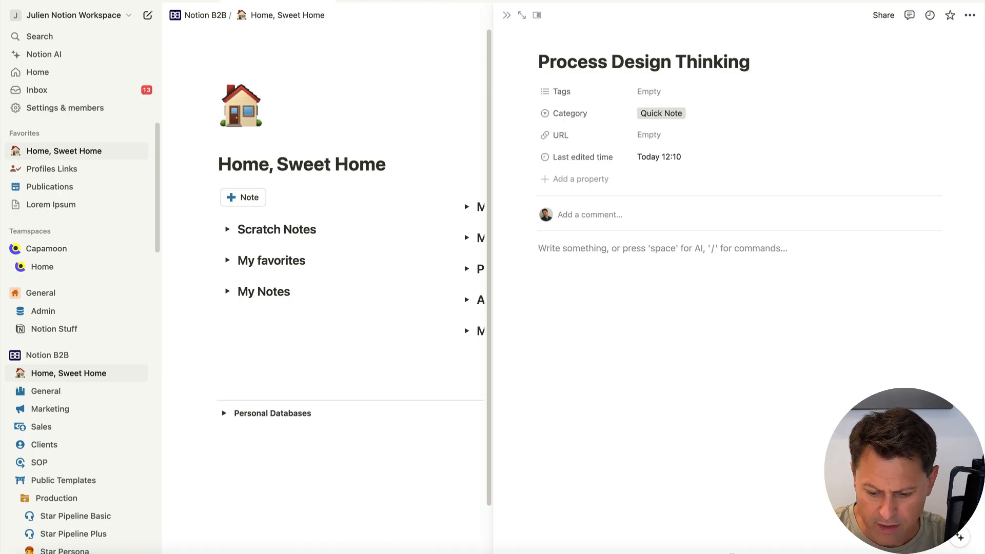
Step: Switch to ChatGPT and send the prompt "Could you provide the design thinking process with short bullet point"
left_click(742, 552)
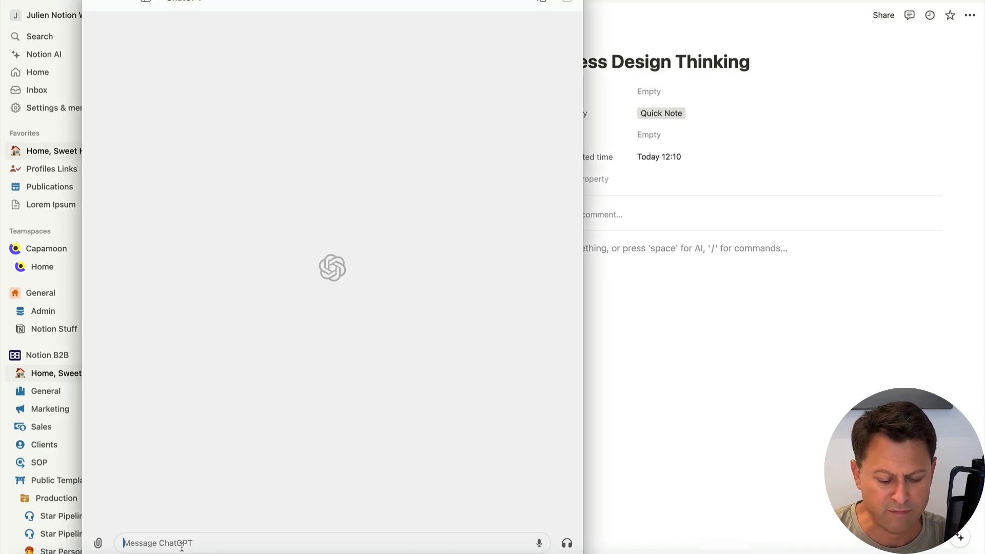
type("Cou")
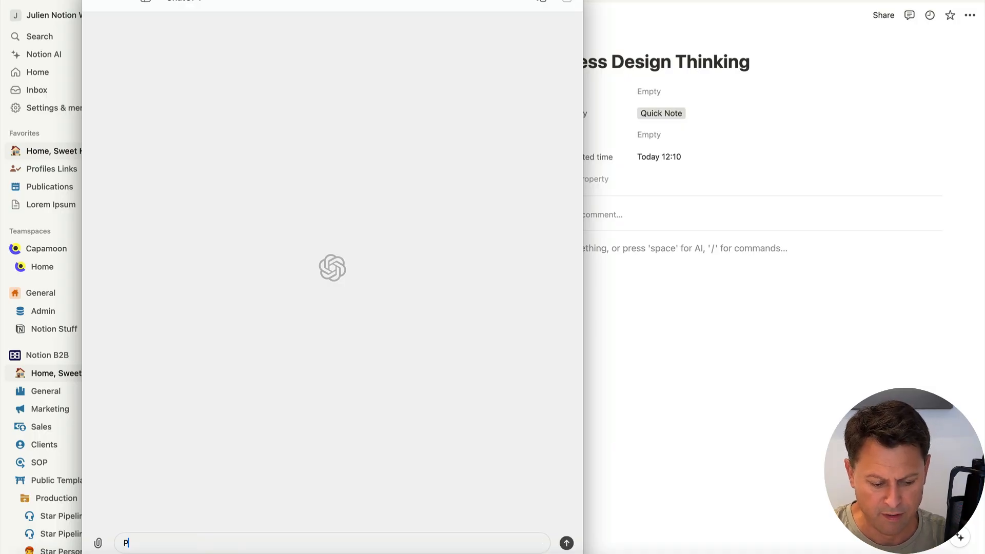
type("ld you p")
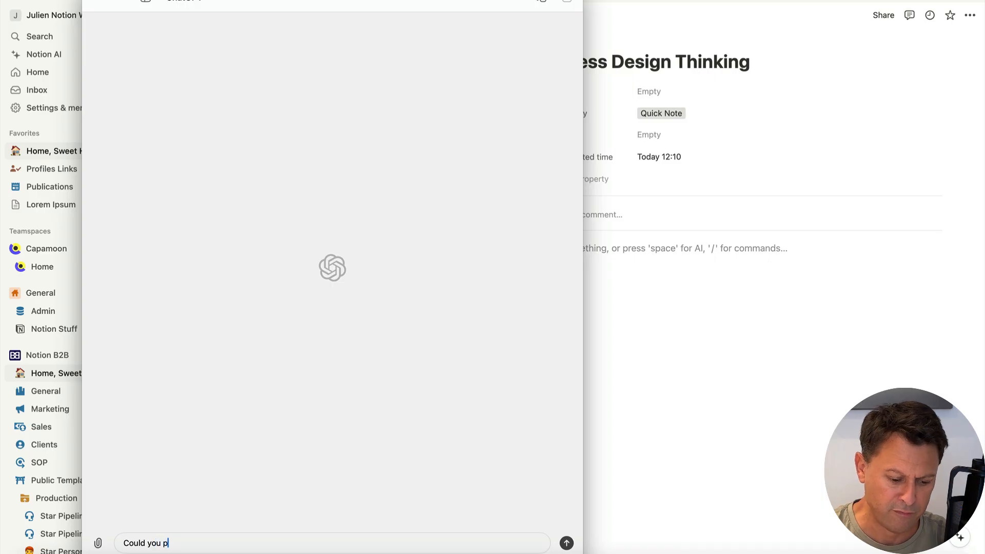
type("rovide th")
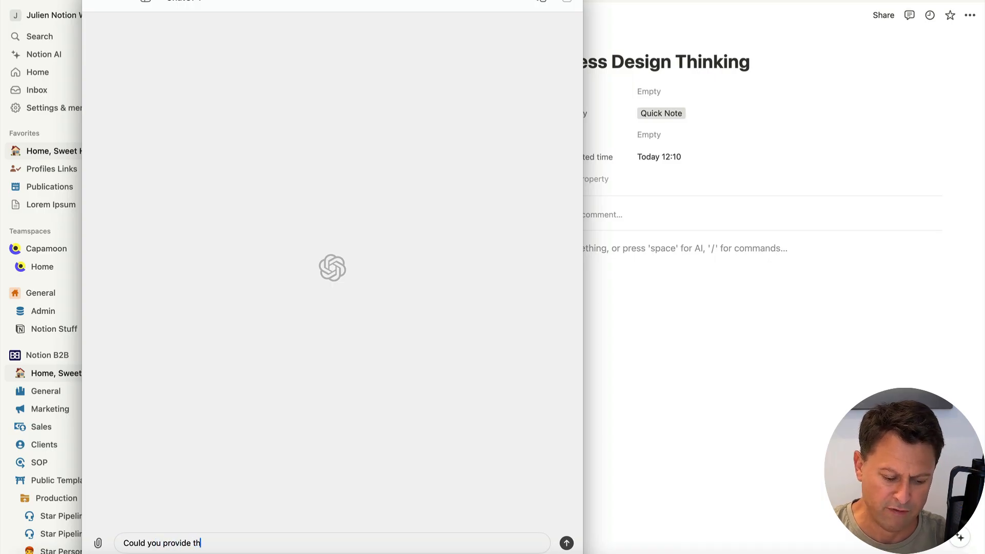
type("e process for ")
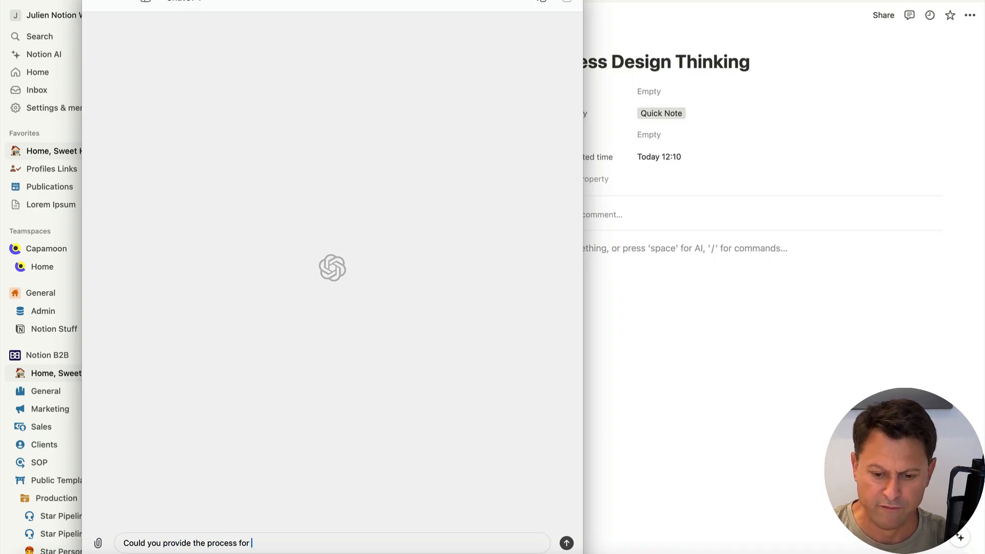
type("des")
key("BackSpace")
key("BackSpace")
key("BackSpace")
key("BackSpace")
key("BackSpace")
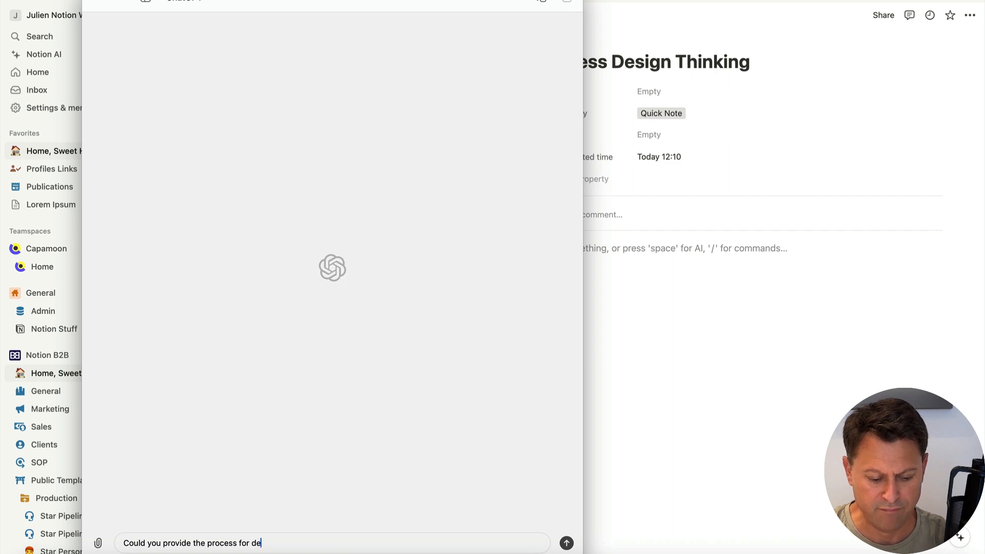
key("BackSpace")
key("BackSpace")
key("BackSpace")
key("Left")
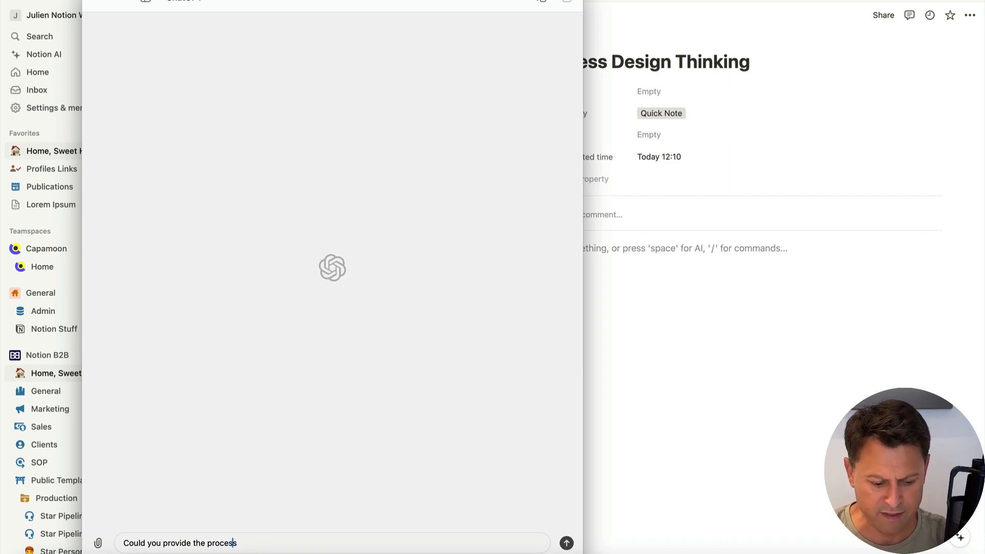
key("Left")
type("design ")
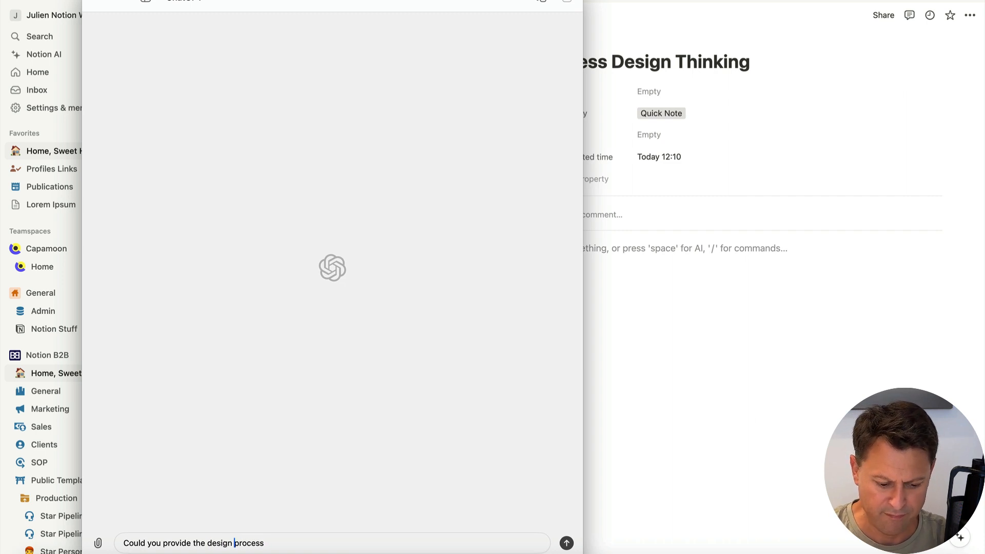
type("thk")
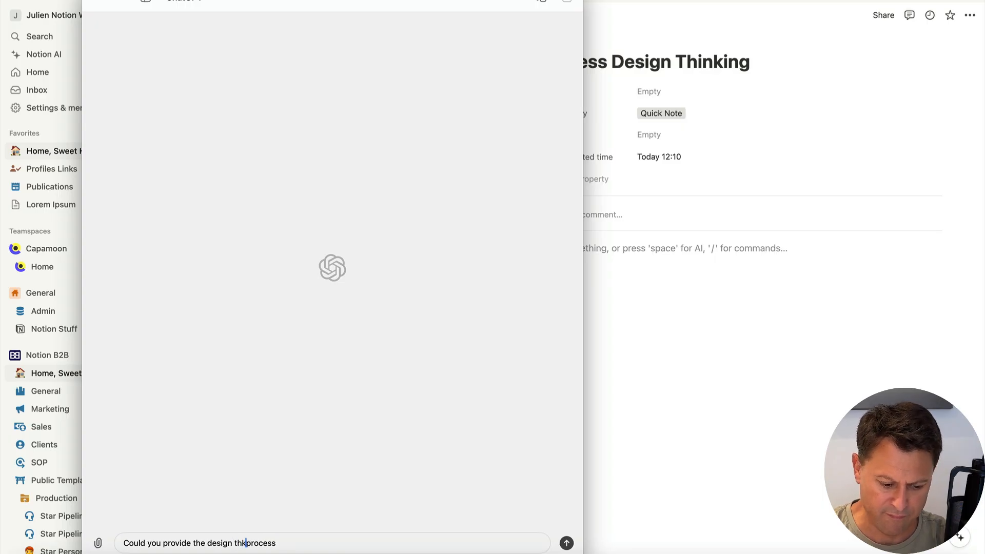
key("BackSpace")
type("inking")
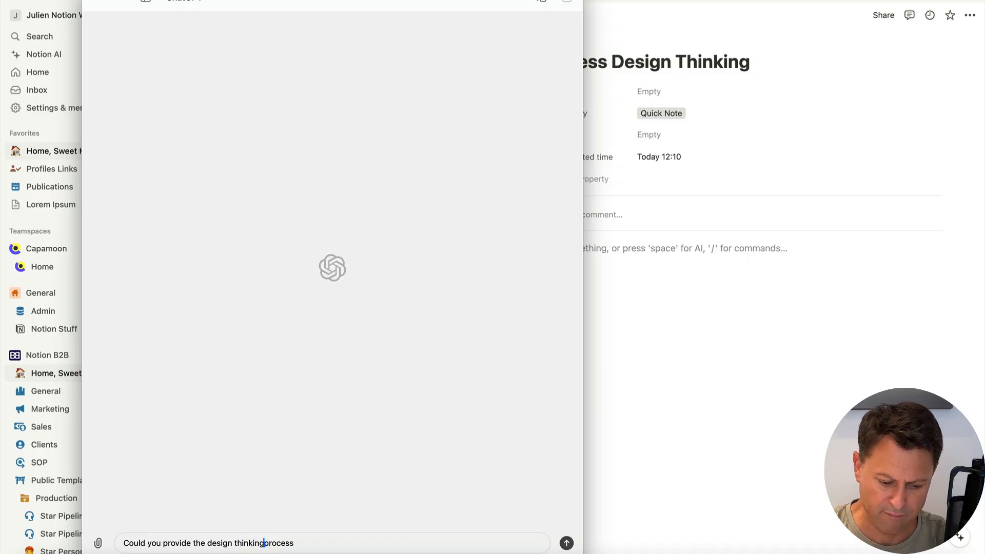
key("Right")
key("Right")
key("Right")
key("Right")
key("Right")
key("Right")
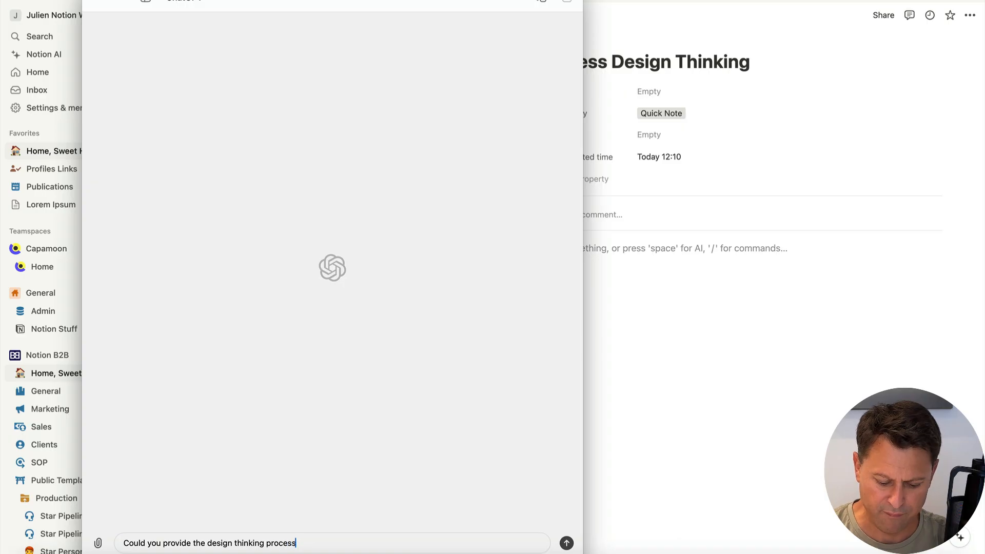
type("with ")
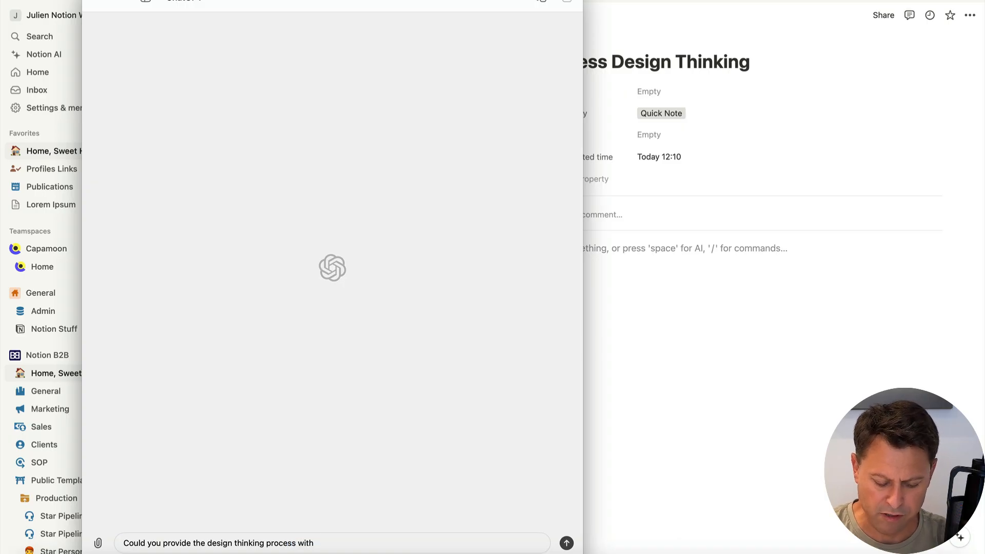
type("short bu")
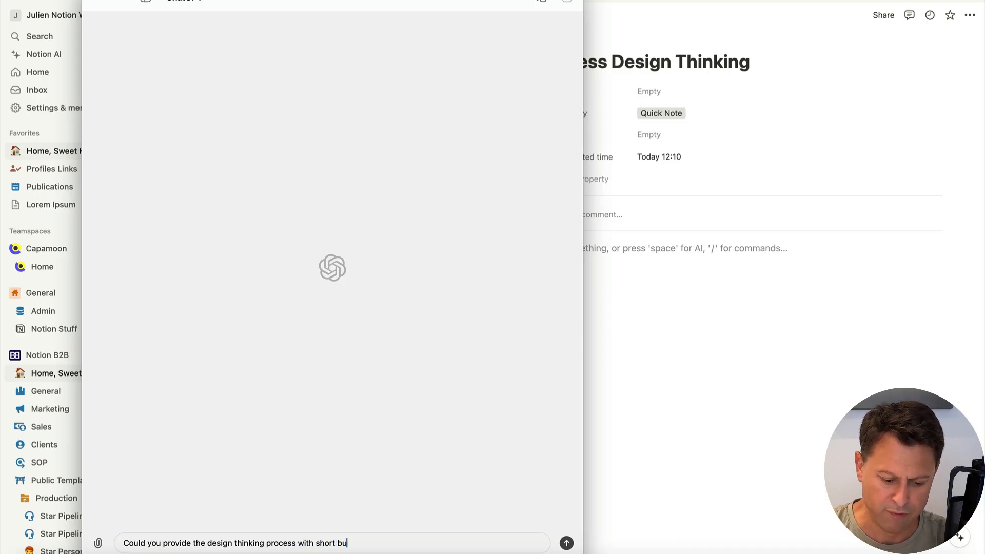
type("llet point")
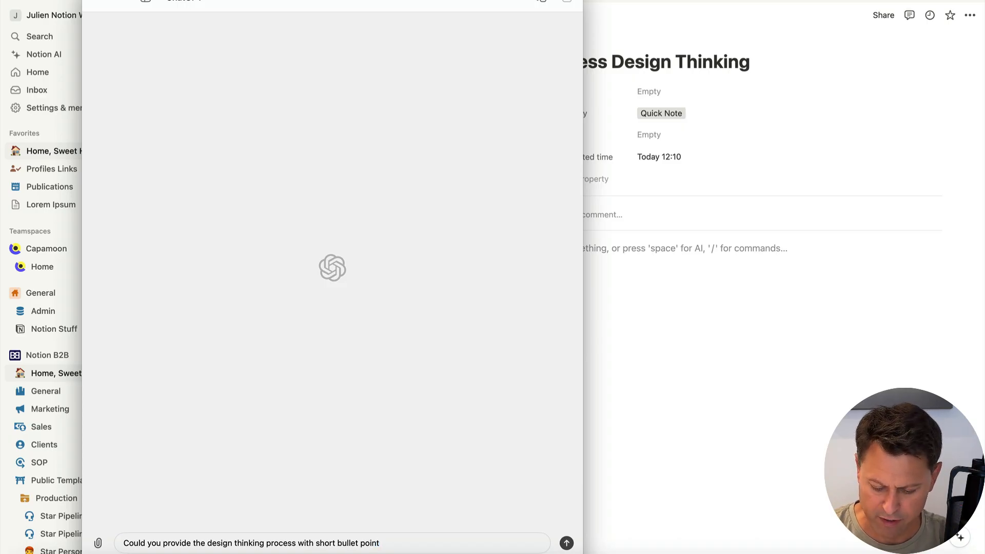
key("Return")
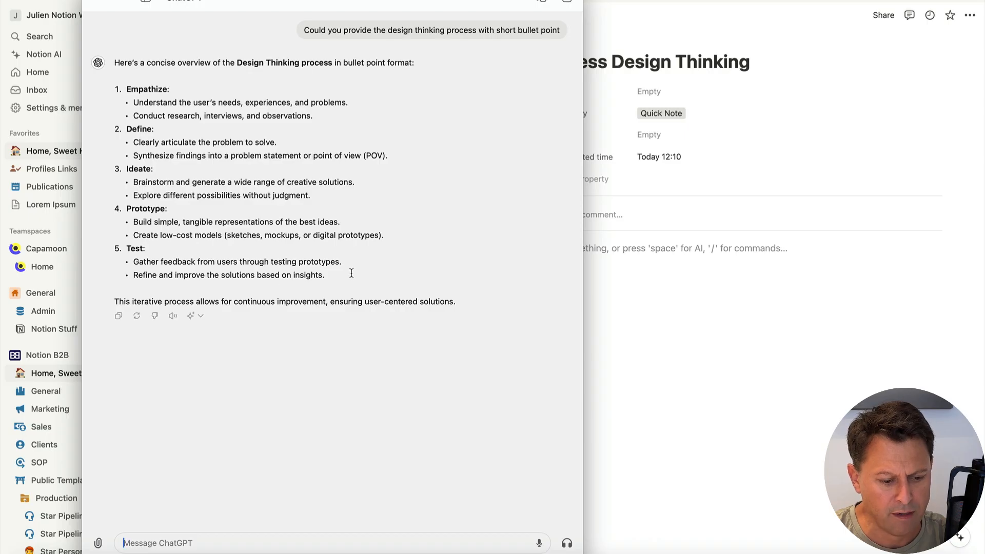
Step: Copy ChatGPT's design thinking overview into the body of the Process Design Thinking note in Notion, with an empty line below it
left_click(117, 318)
left_click(683, 315)
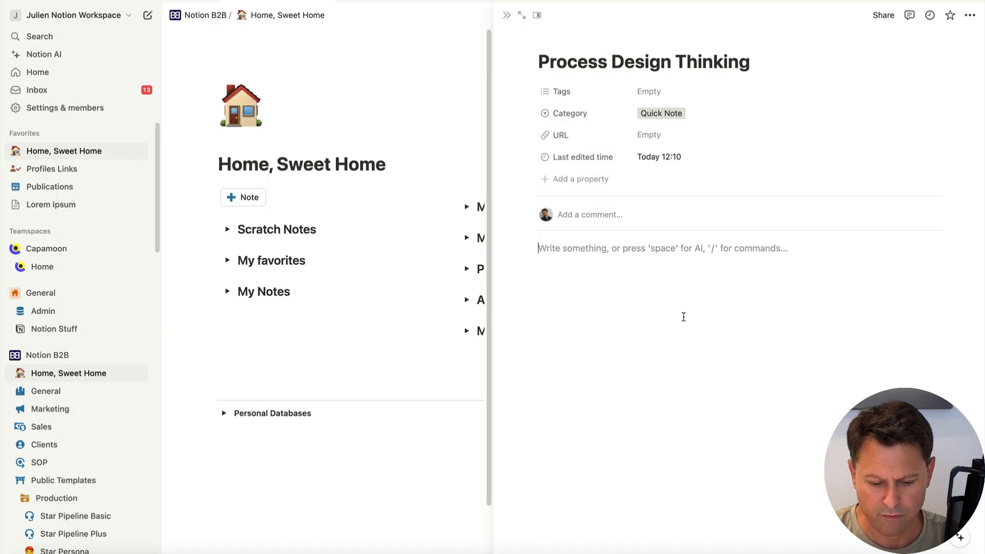
key("super+v")
scroll(635, 216, "down", 1)
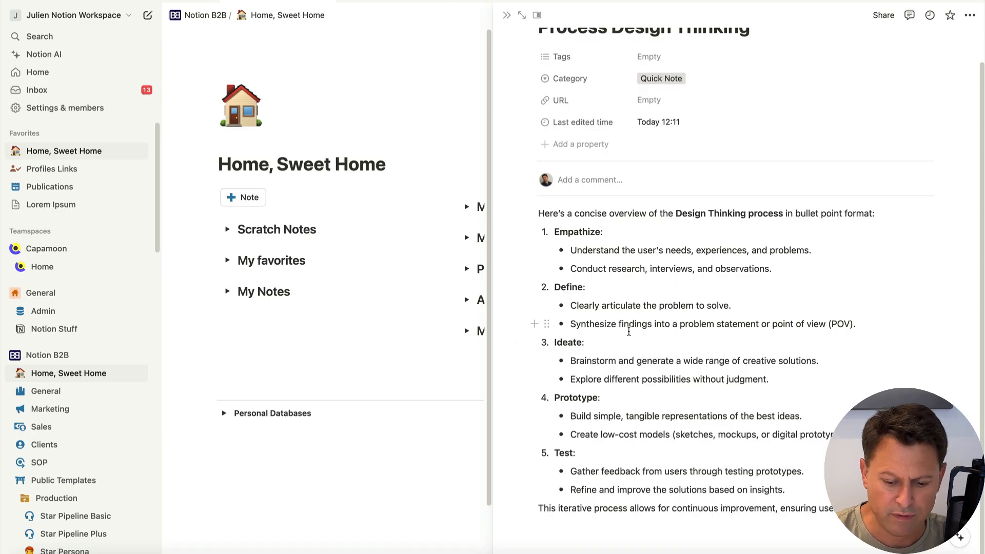
left_click(575, 538)
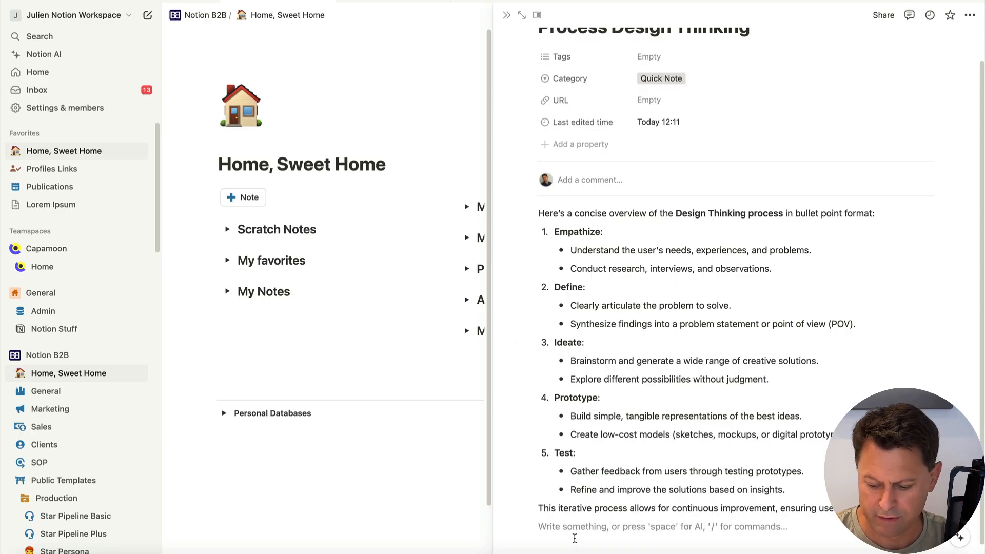
key("Return")
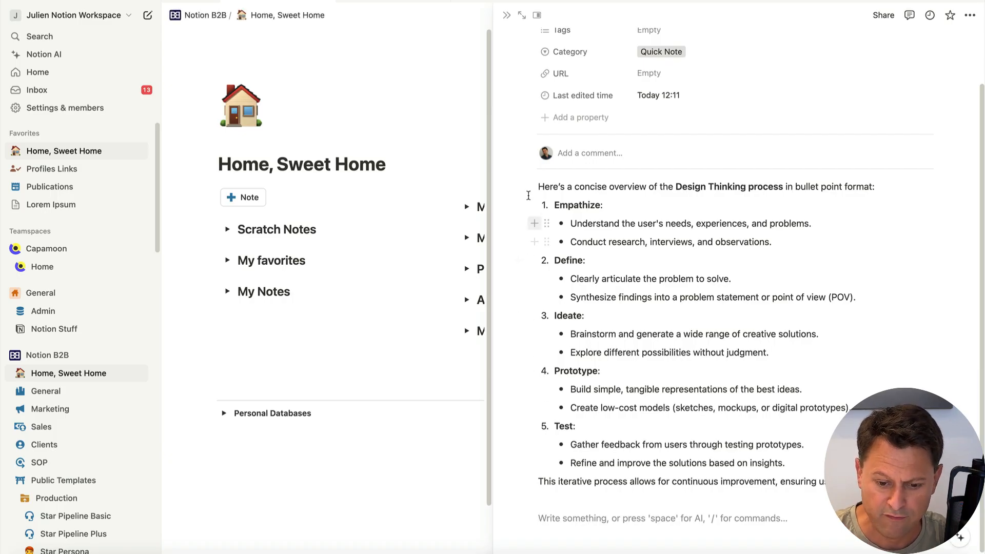
Step: Generate a flowchart with Notion AI from the full design thinking overview and accept it below the text
left_click_drag(497, 189, 930, 486)
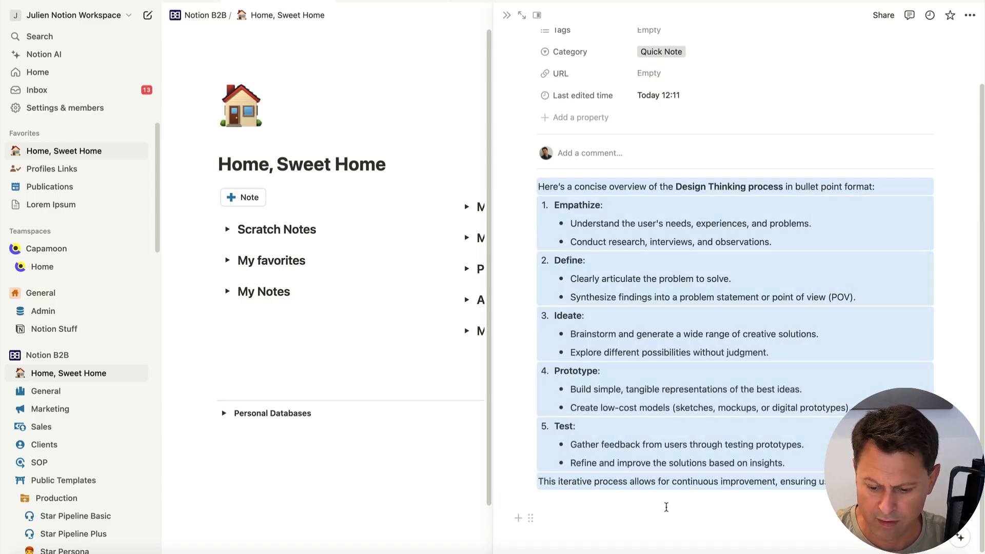
left_click(664, 507)
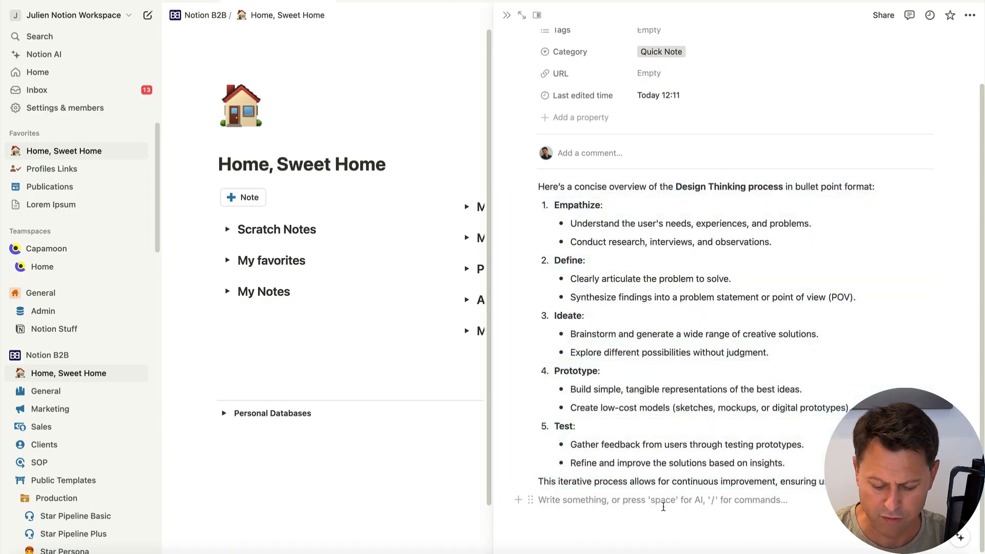
key("space")
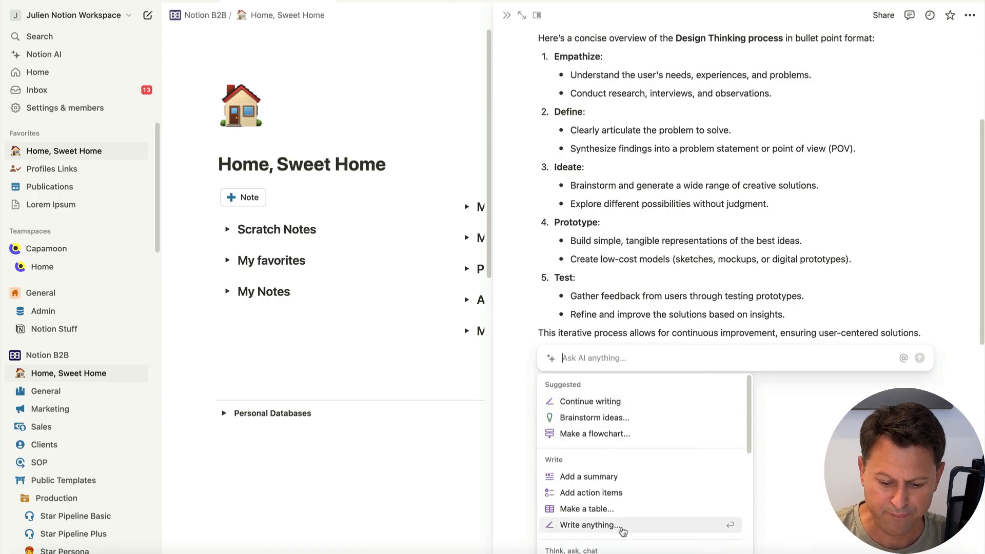
left_click(596, 434)
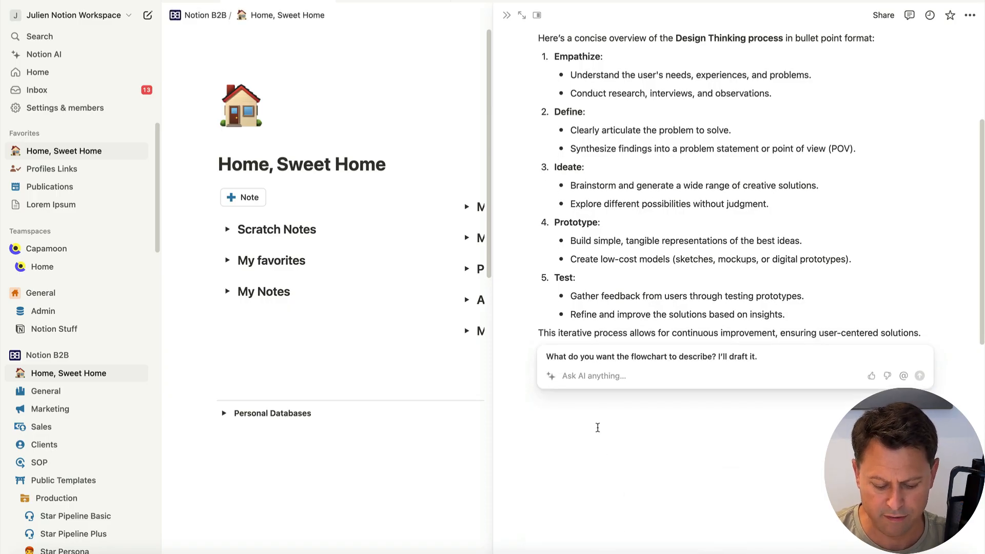
key("ctrl+v")
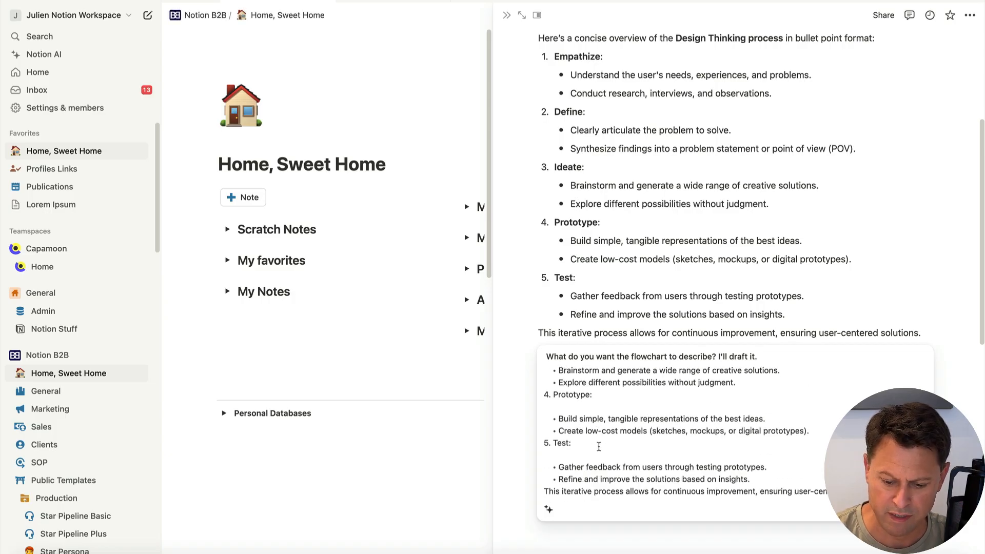
key("Return")
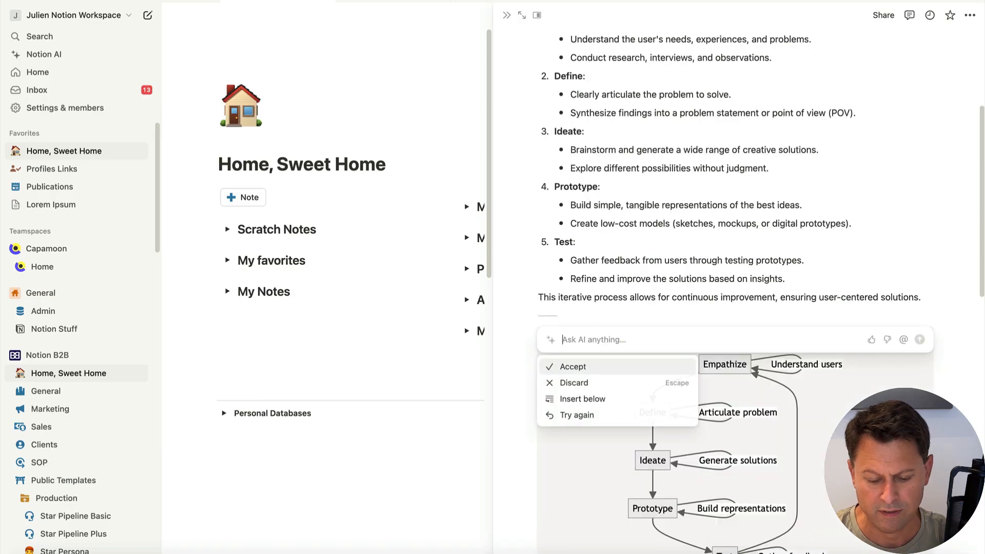
scroll(762, 296, "down", 3)
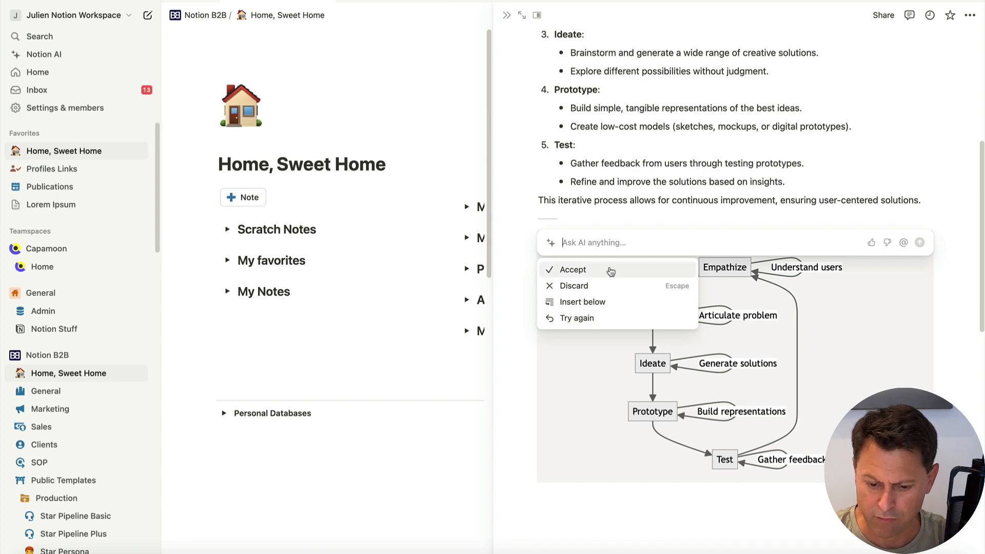
left_click(609, 269)
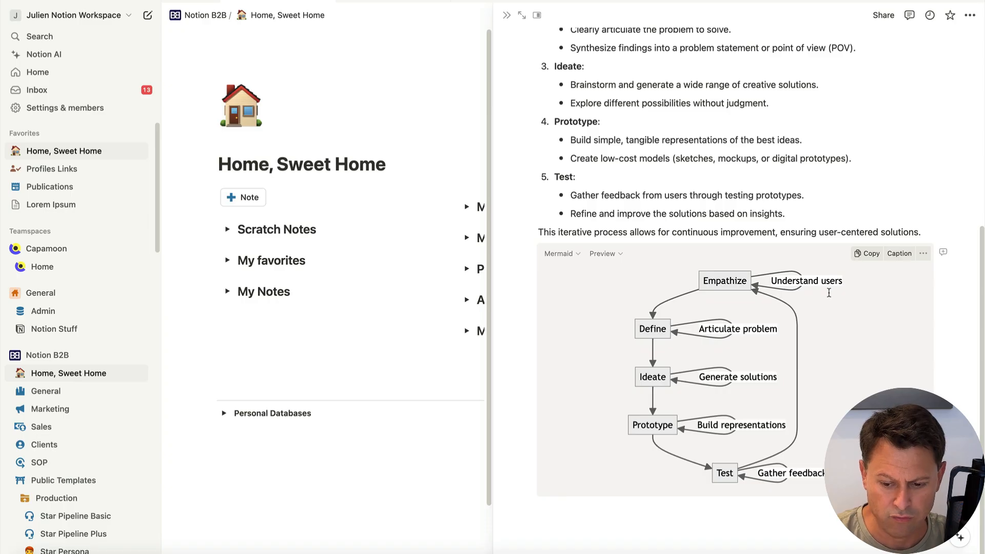
scroll(831, 293, "up", 5)
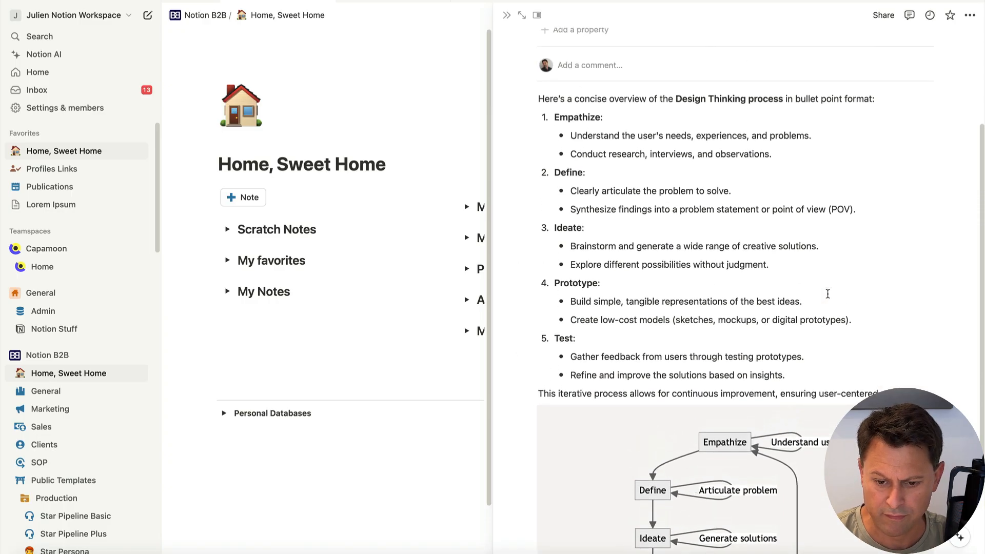
scroll(827, 294, "down", 1)
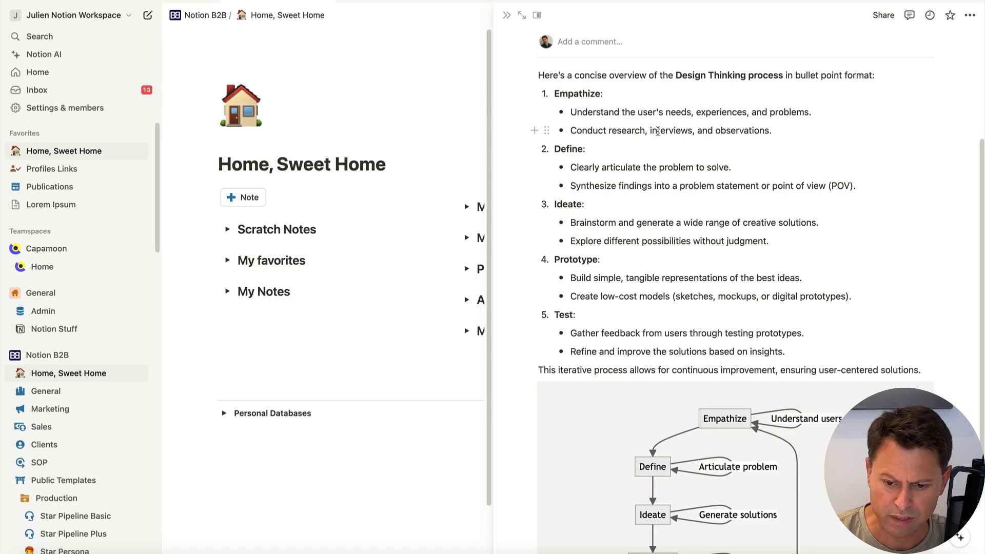
Step: Delete the AI-generated flowchart block below the design thinking overview
scroll(754, 130, "down", 1)
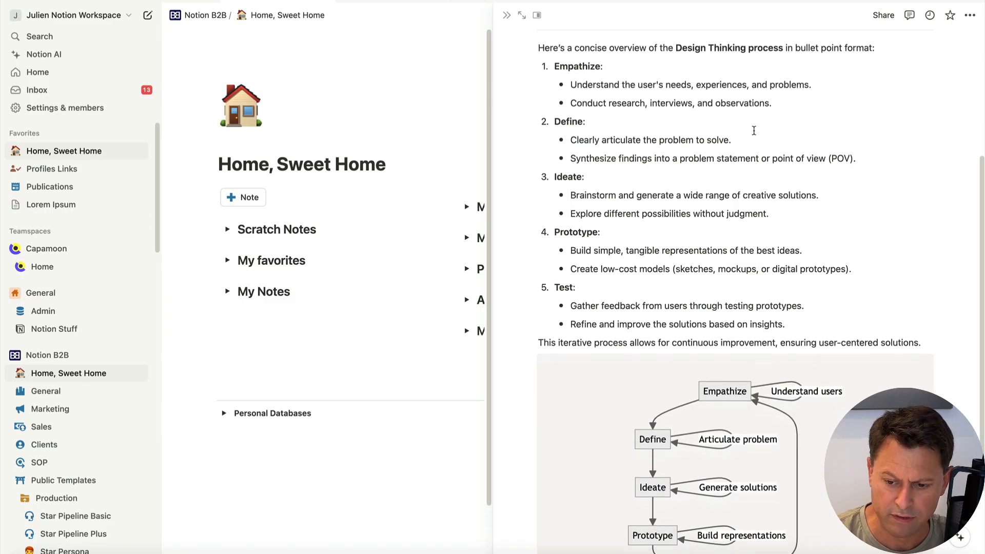
scroll(684, 414, "down", 4)
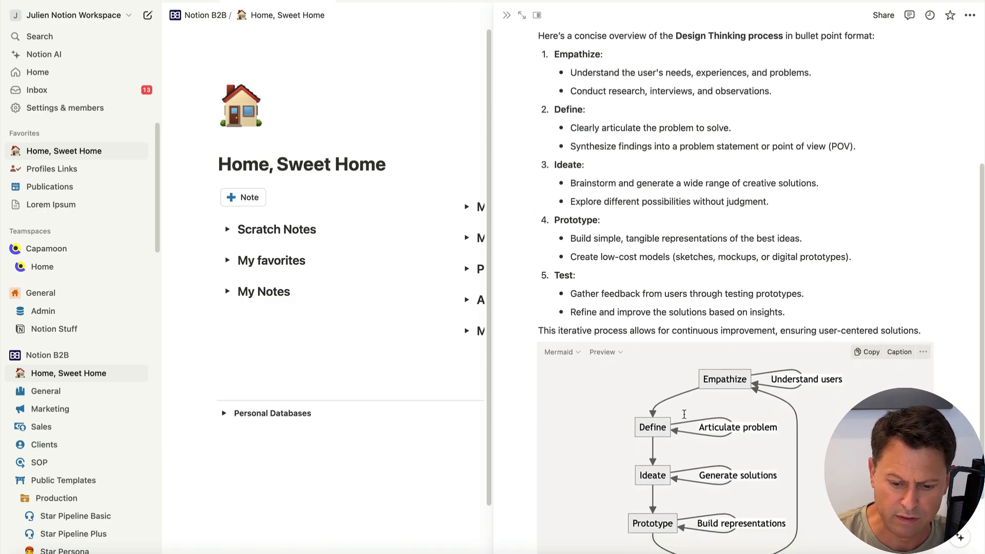
scroll(684, 414, "up", 5)
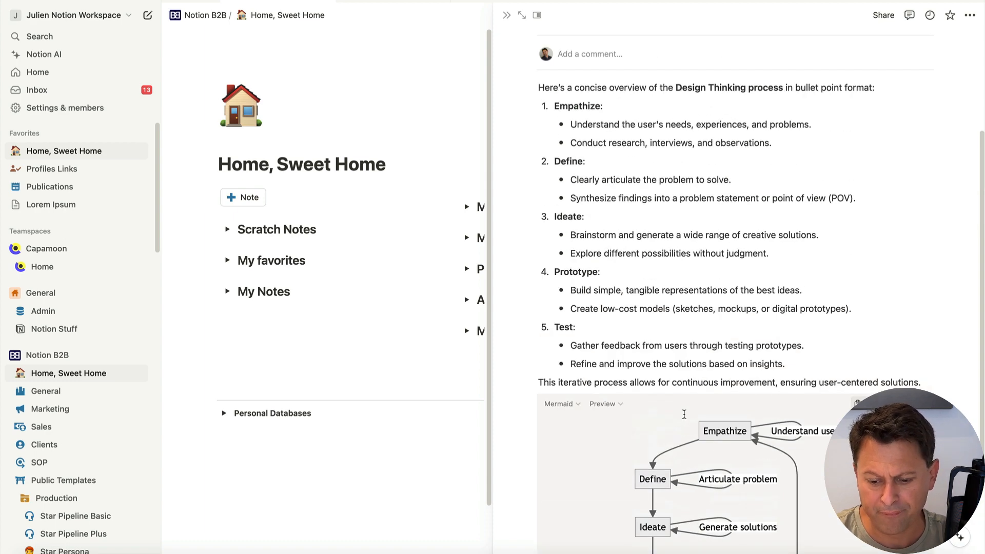
scroll(692, 488, "down", 3)
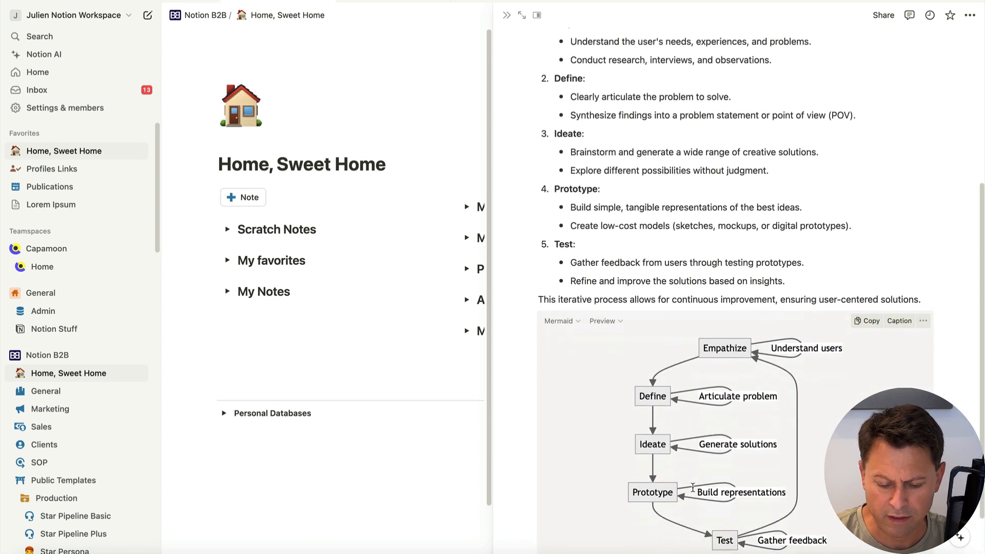
scroll(693, 488, "down", 3)
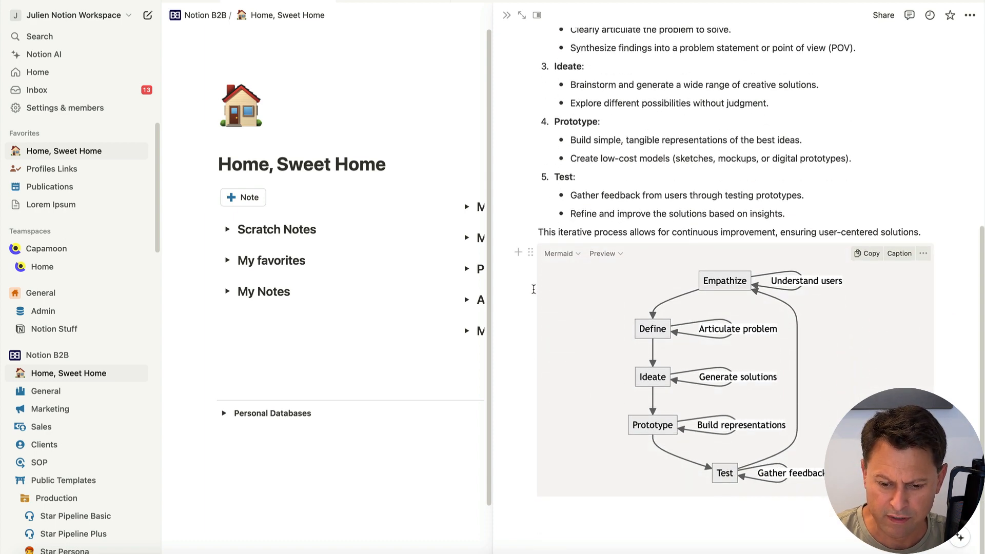
left_click(530, 253)
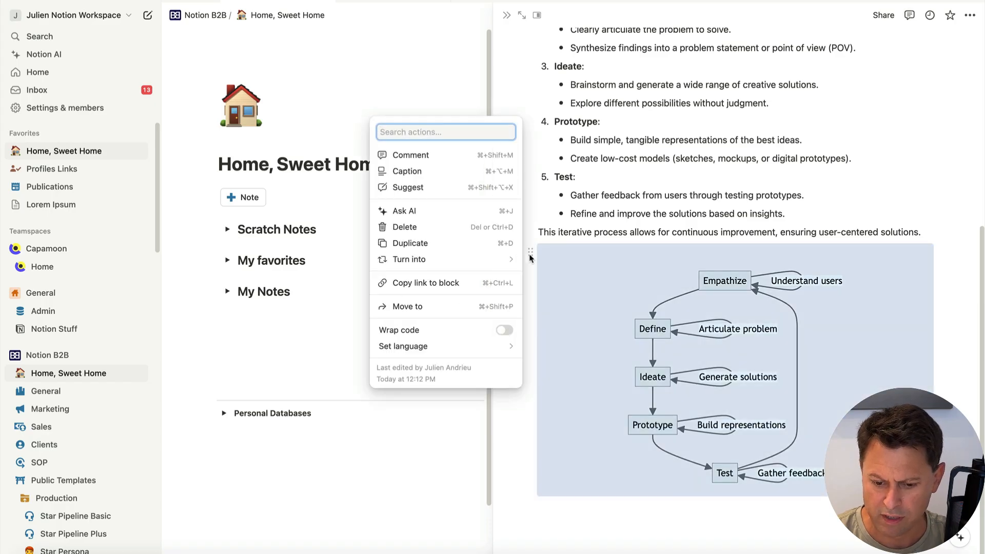
key("Delete")
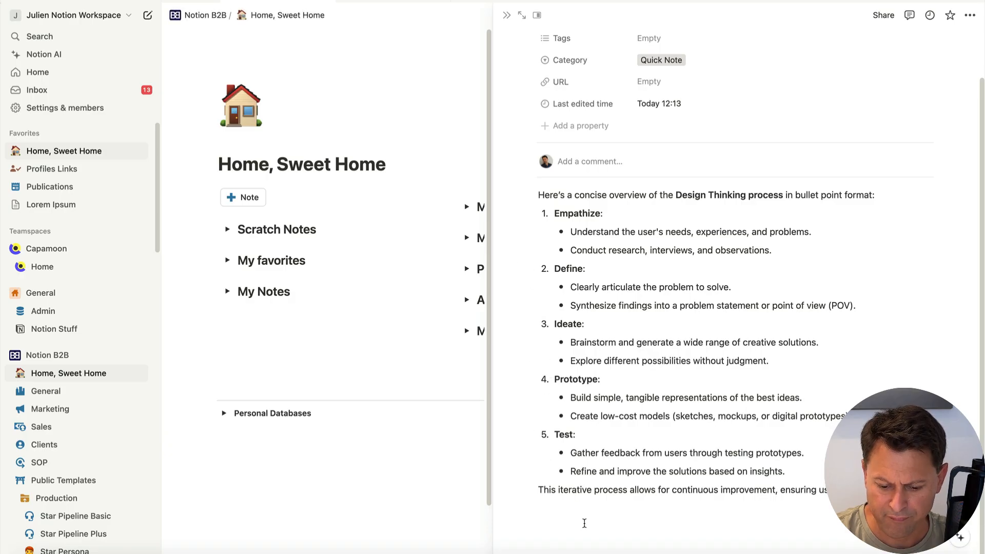
Step: Generate a new flowchart with Notion AI below the overview, using the pasted full overview text as its description, and accept it
left_click(585, 524)
key("space")
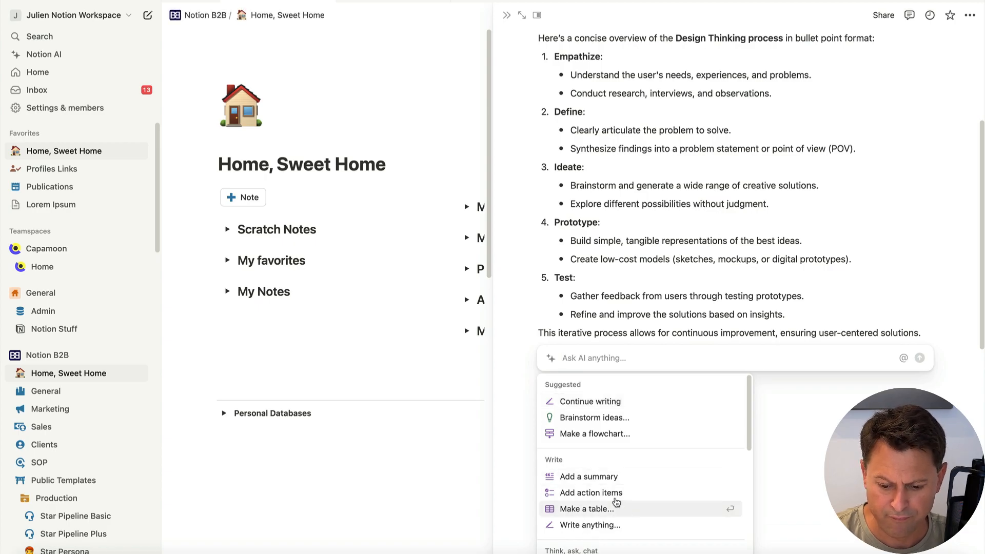
left_click(586, 436)
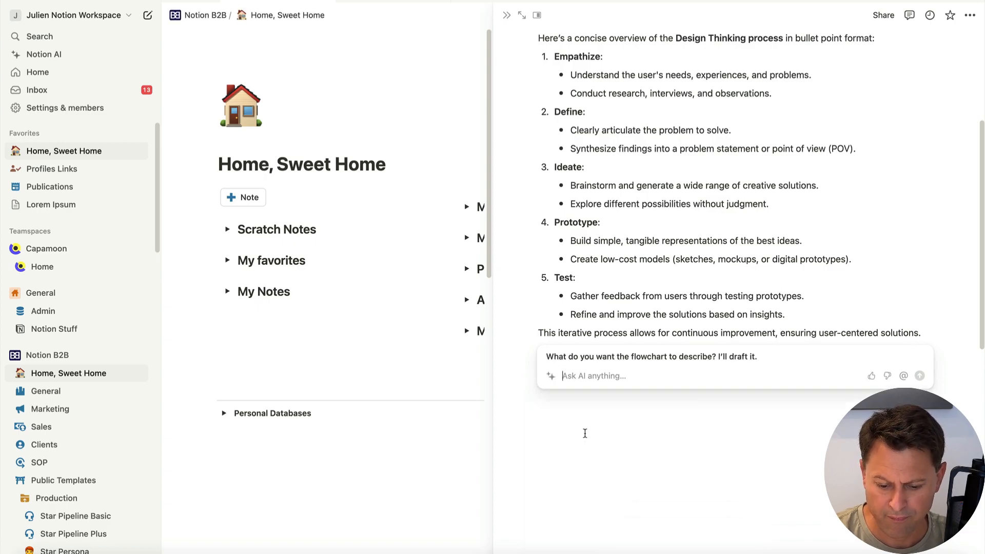
key("super+v")
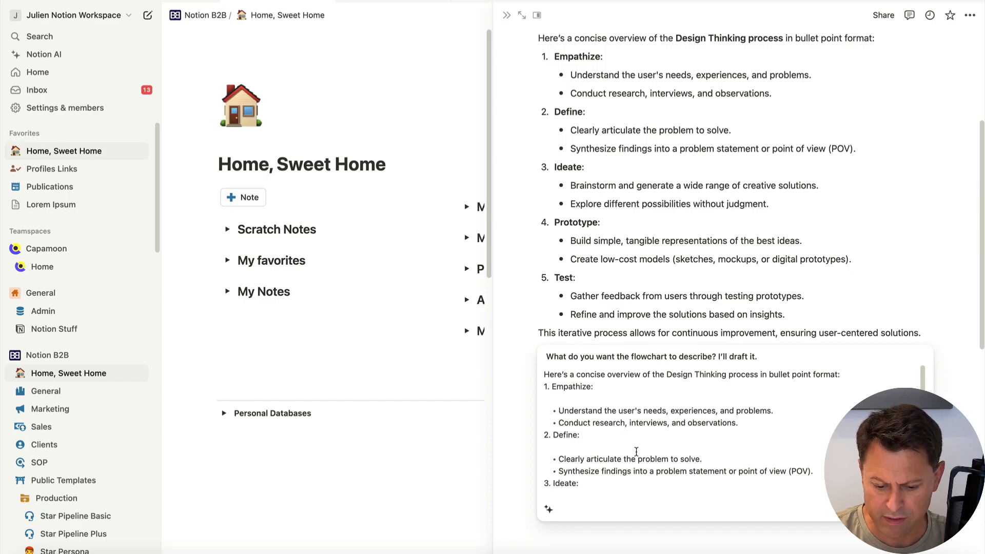
scroll(636, 451, "up", 1)
scroll(636, 451, "up", 1)
scroll(636, 451, "down", 3)
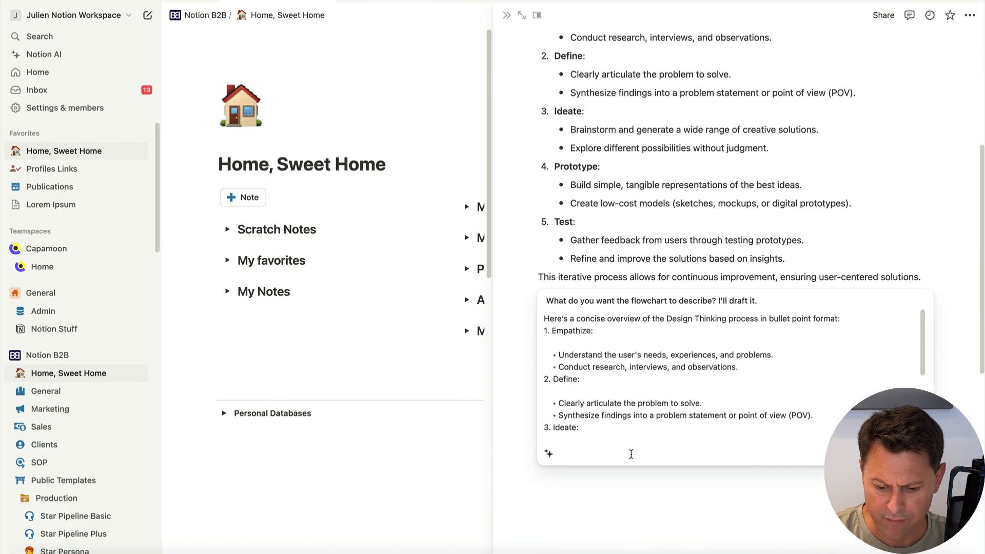
scroll(626, 432, "down", 5)
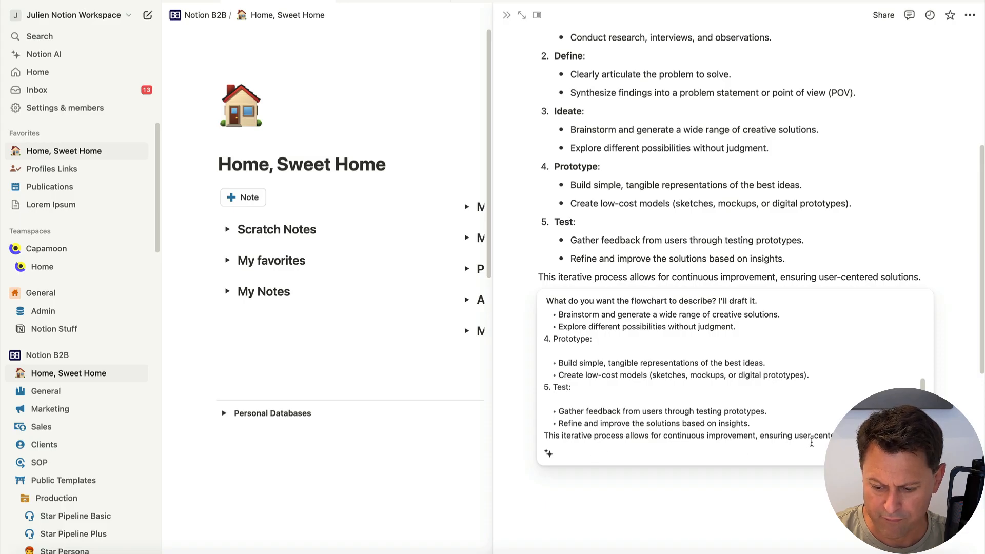
scroll(784, 388, "up", 5)
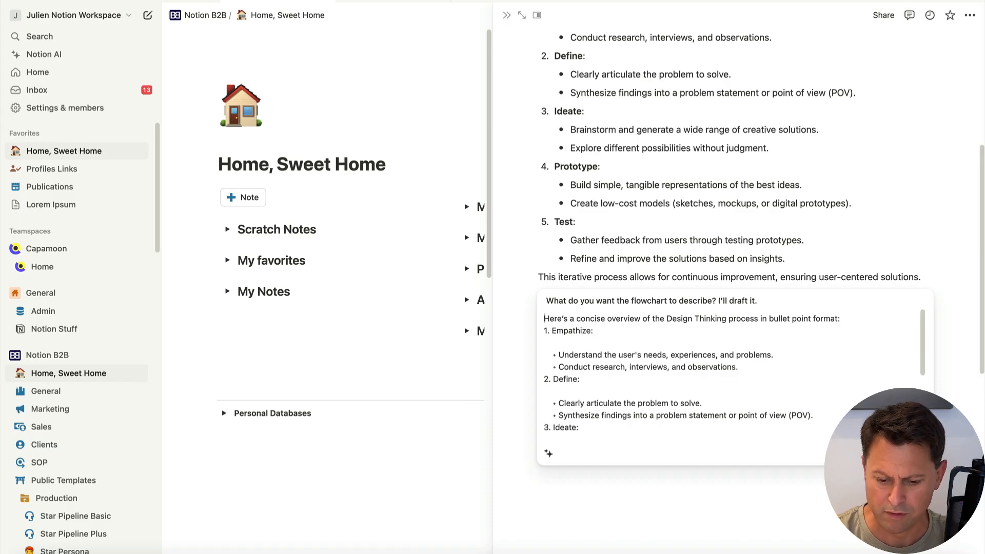
key("Return")
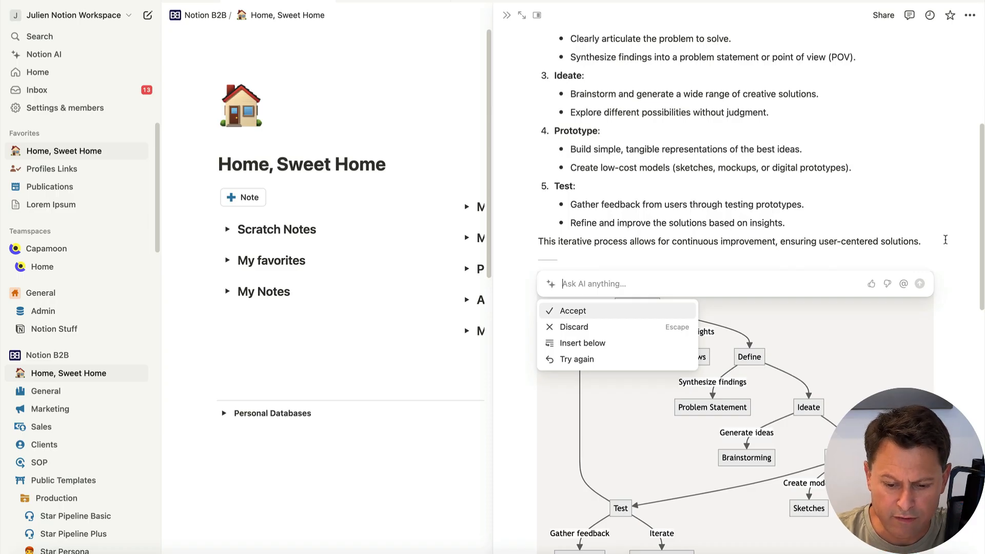
left_click(615, 311)
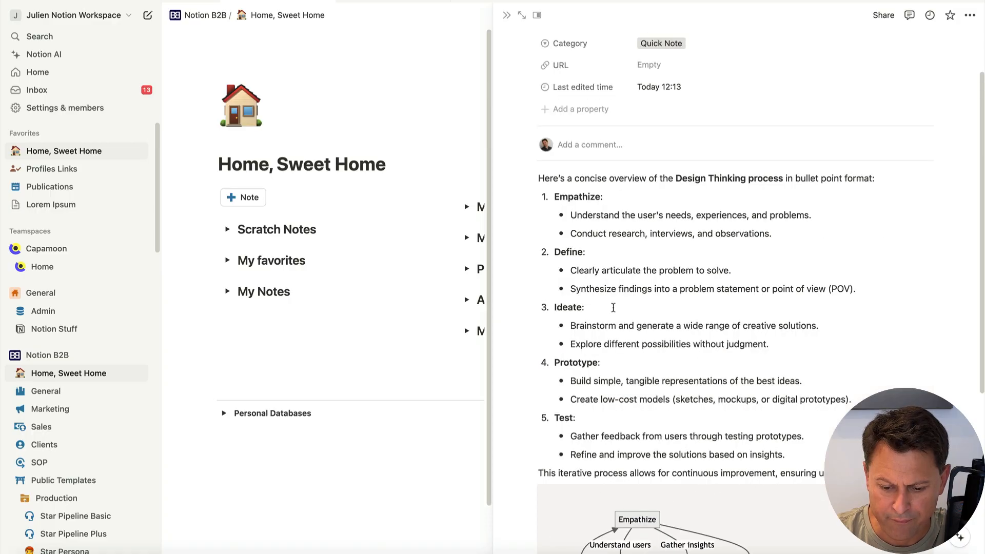
Step: Compare the new flowchart's stages and branches with the bullet points of the design thinking overview
scroll(662, 316, "down", 5)
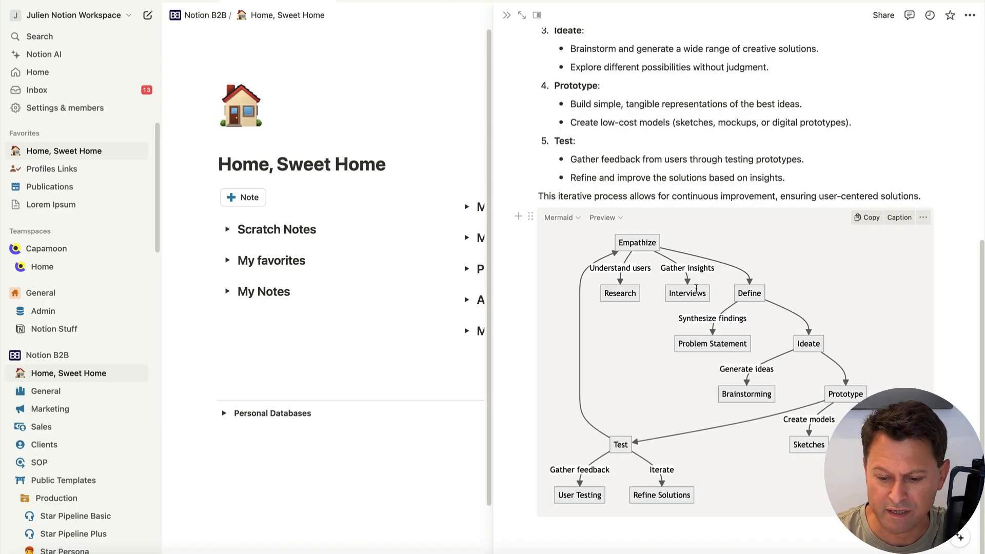
scroll(697, 288, "up", 1)
scroll(696, 288, "up", 5)
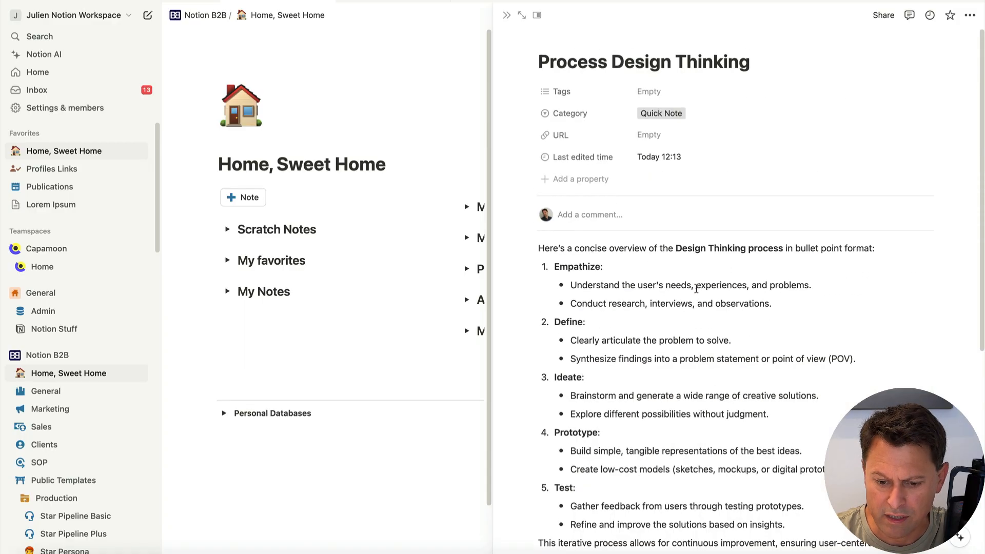
scroll(686, 312, "down", 4)
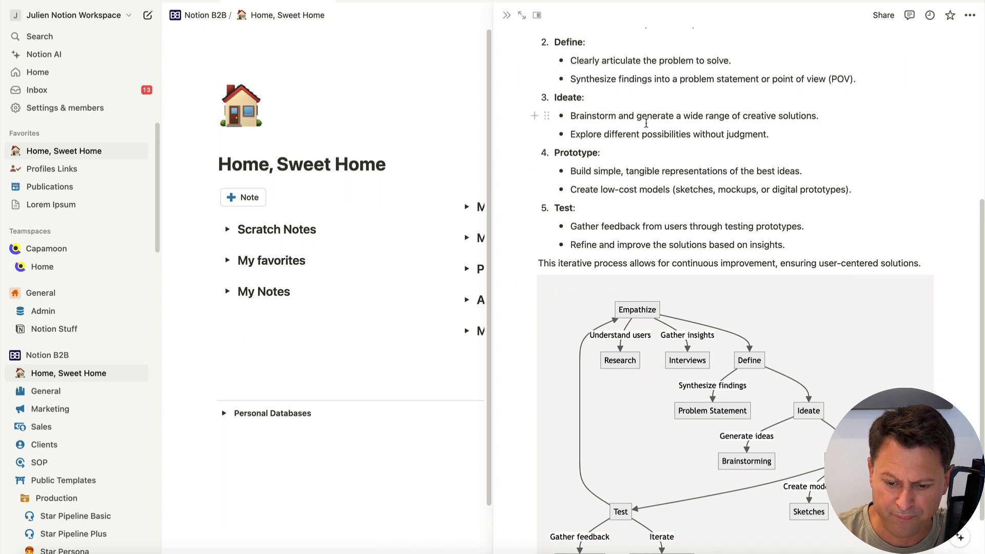
scroll(646, 123, "up", 1)
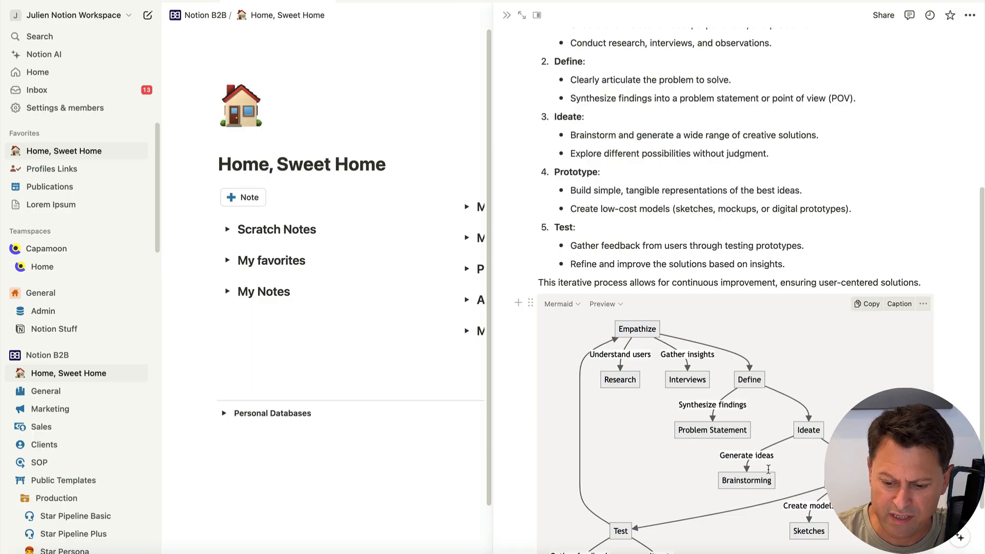
scroll(770, 473, "down", 2)
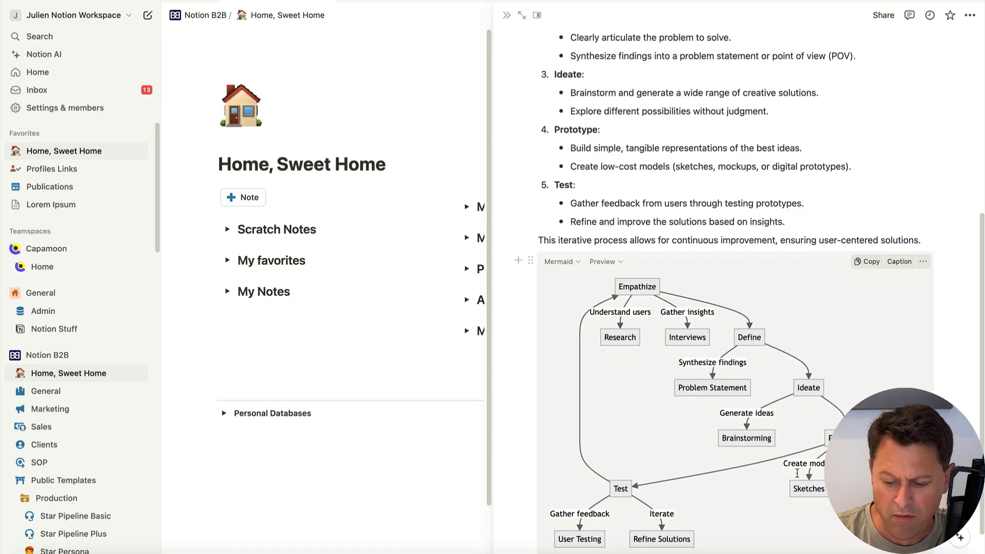
scroll(799, 473, "up", 1)
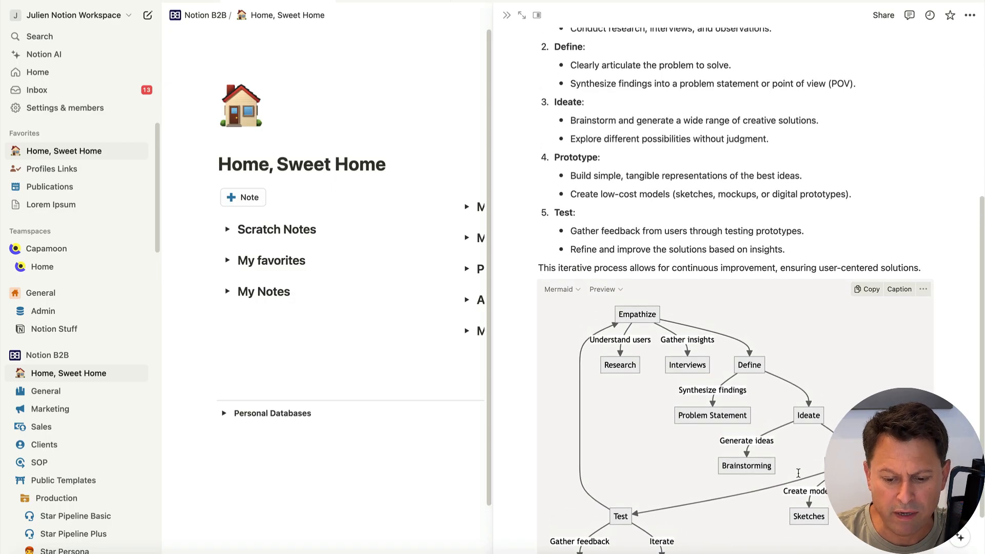
scroll(798, 473, "down", 3)
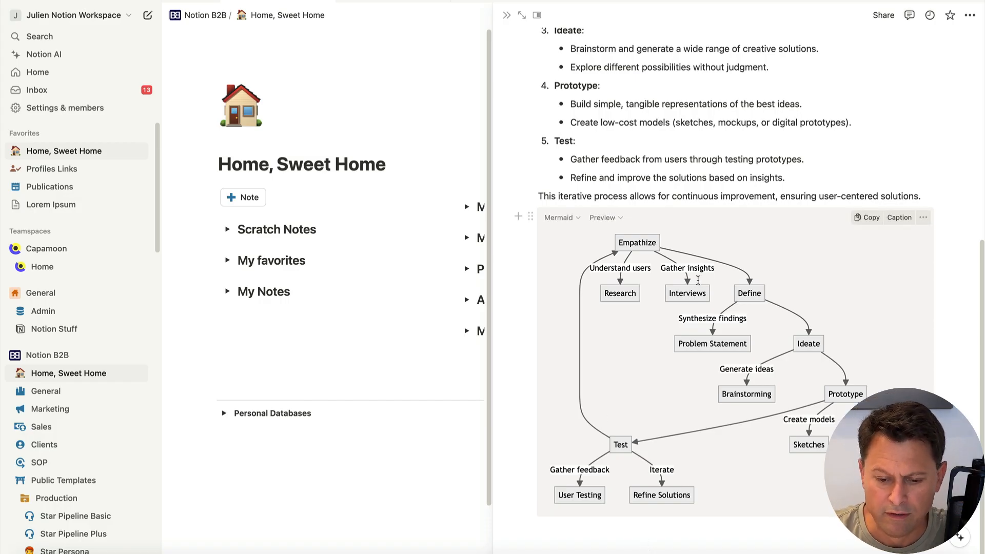
scroll(699, 278, "up", 4)
scroll(698, 279, "up", 4)
scroll(698, 278, "down", 3)
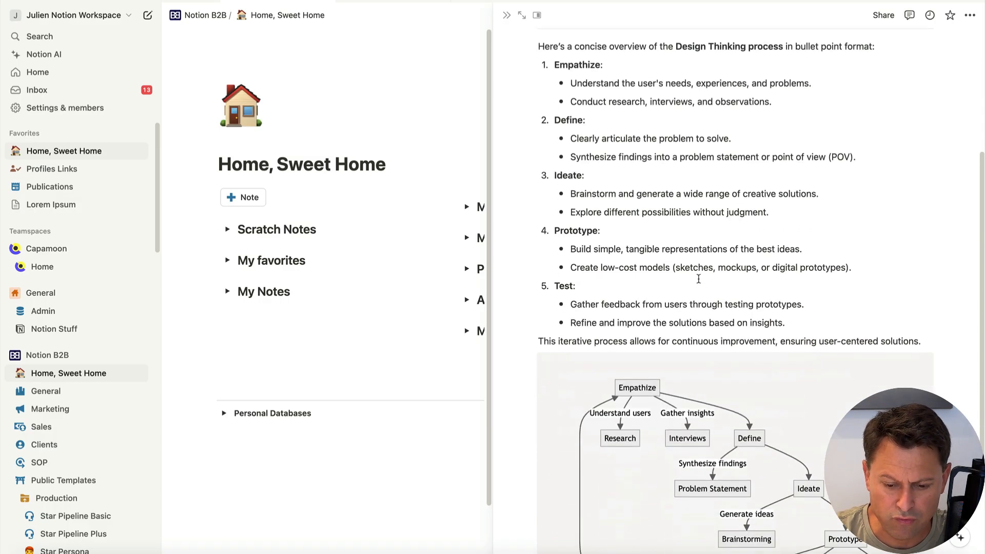
scroll(699, 279, "down", 4)
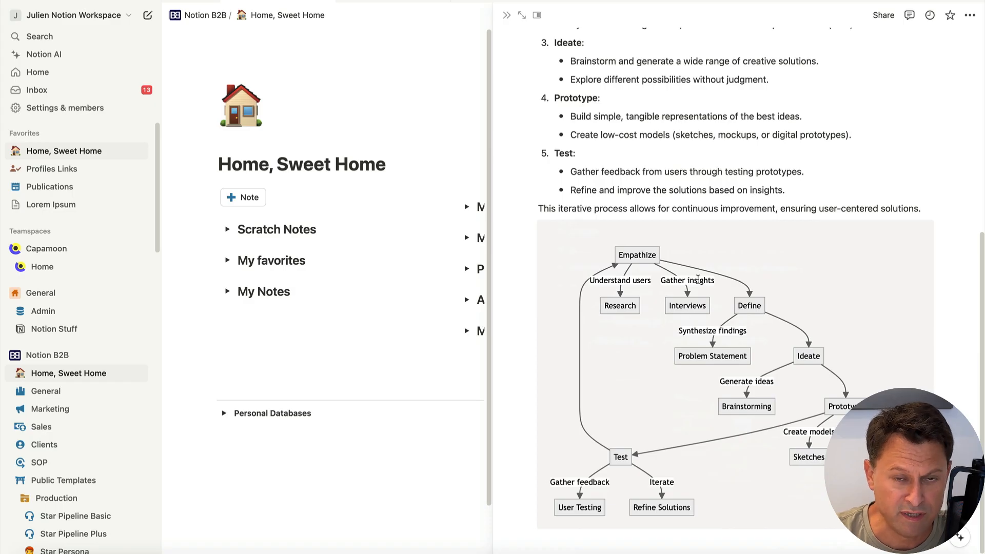
scroll(699, 278, "down", 1)
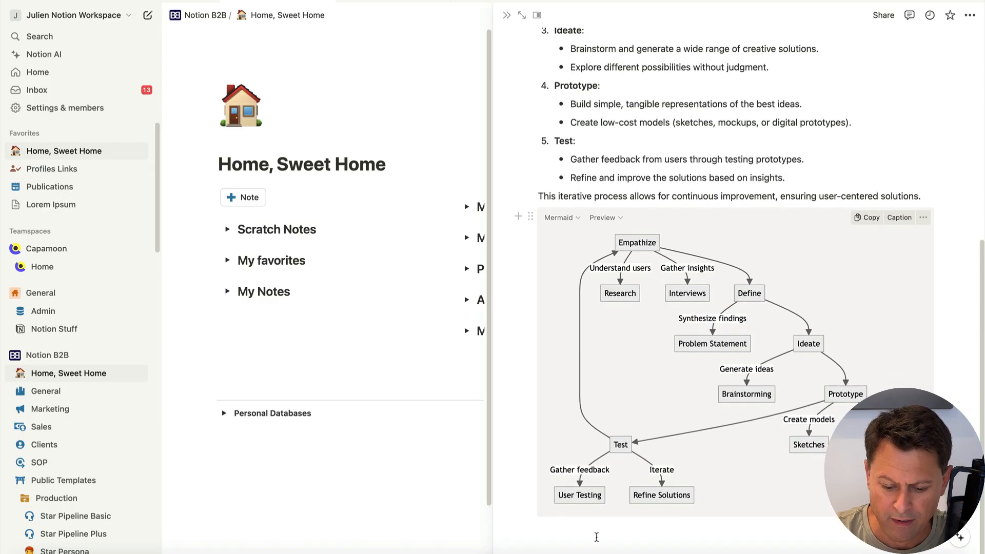
Step: Start an empty line below the flowchart, then send ChatGPT the prompt "Provide the above output in Mermaid syntax" and dismiss the plan limit notice
left_click(603, 543)
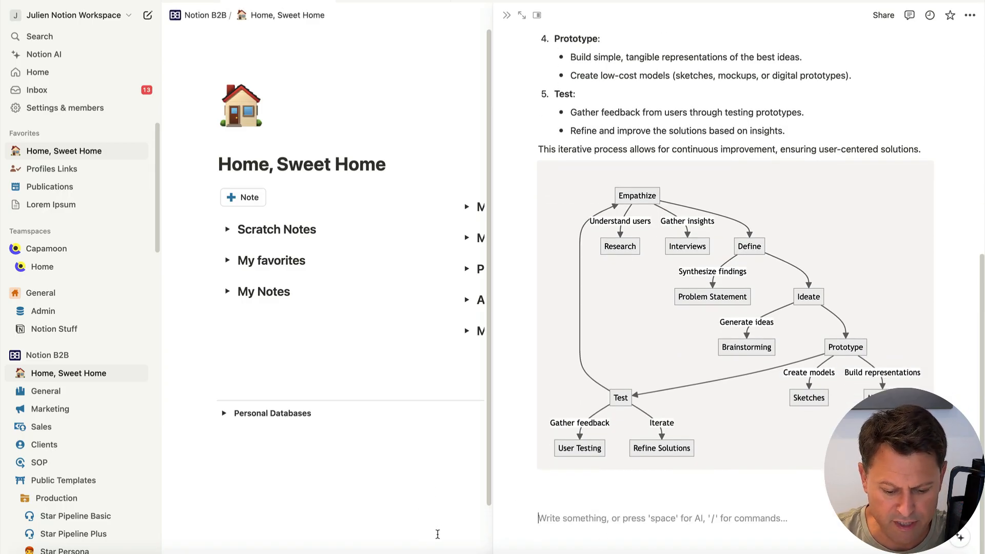
left_click(742, 552)
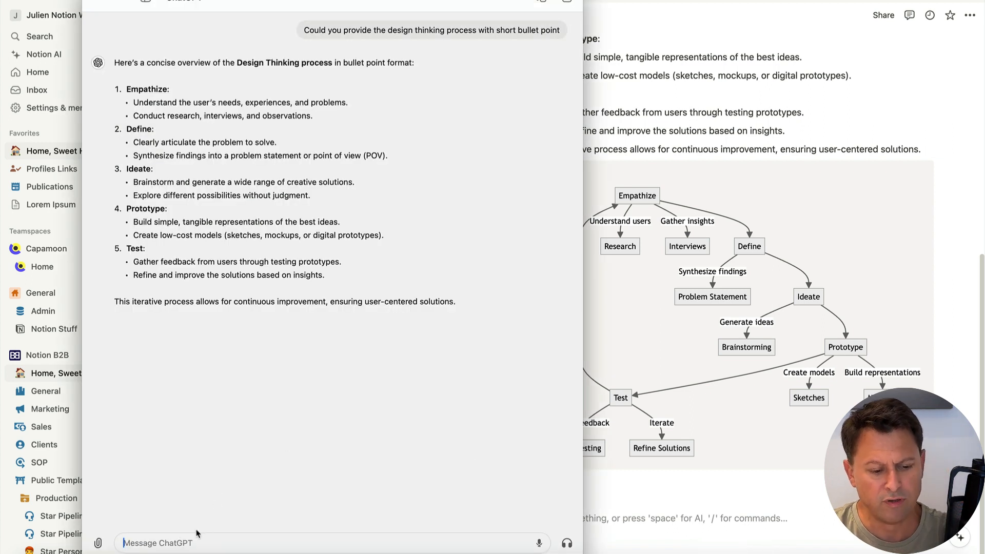
type("P")
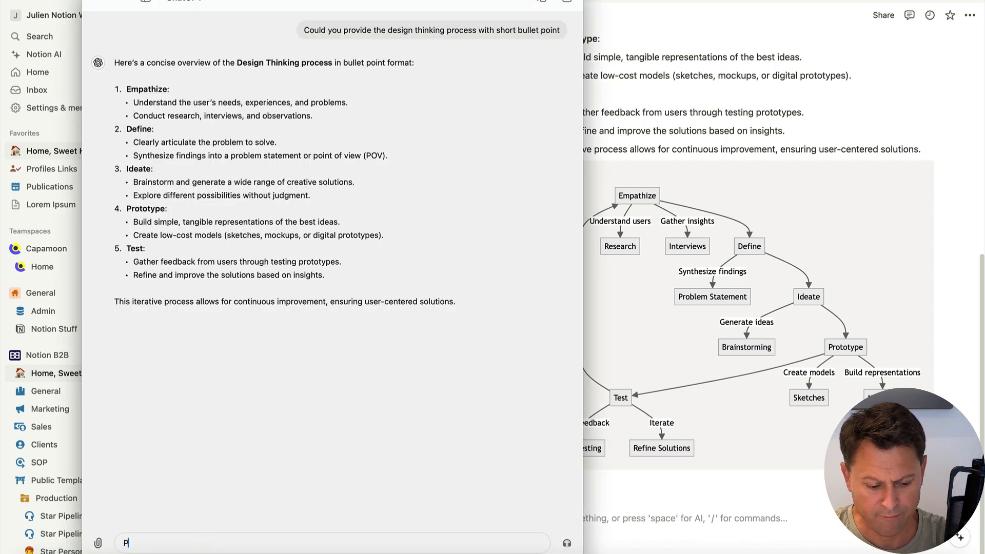
type("rovide the ")
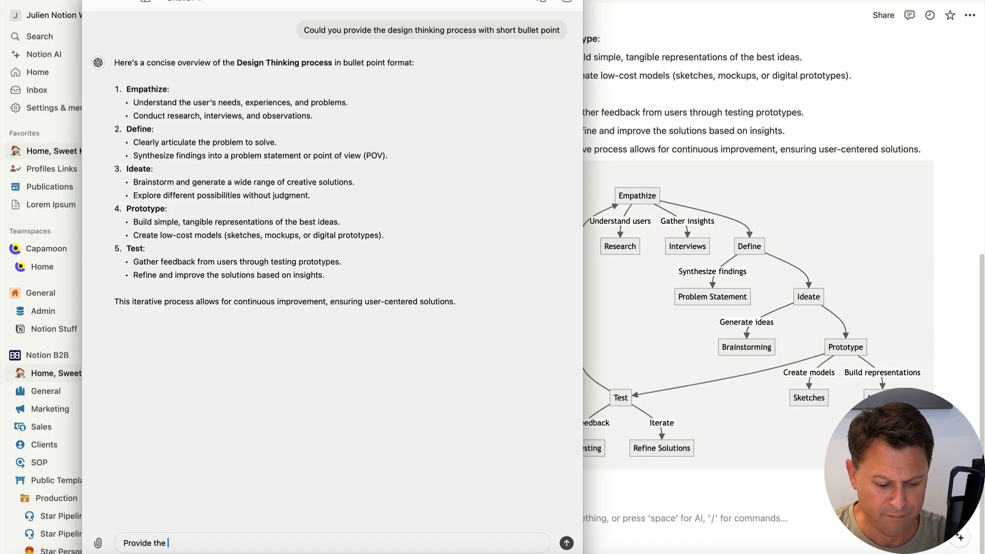
type("abo")
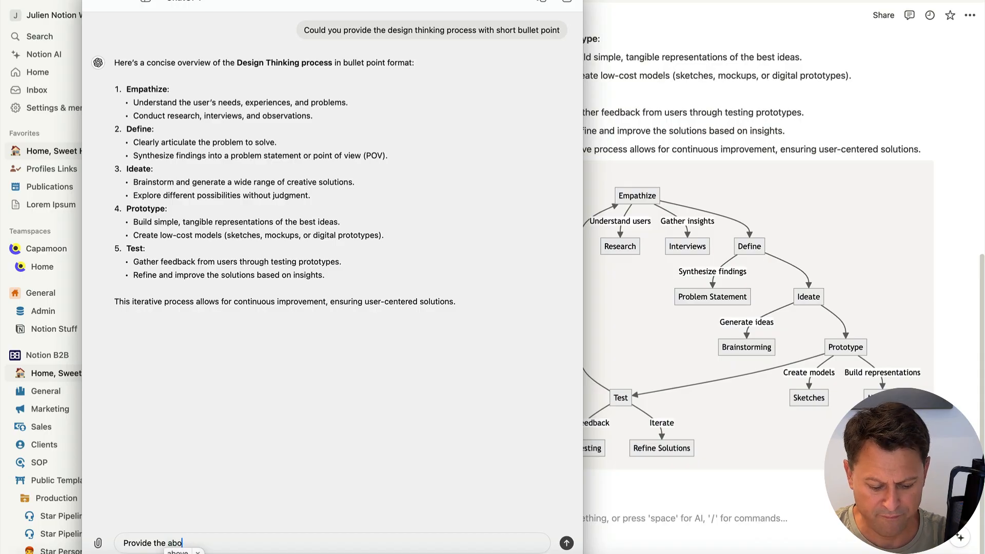
type("ve output ")
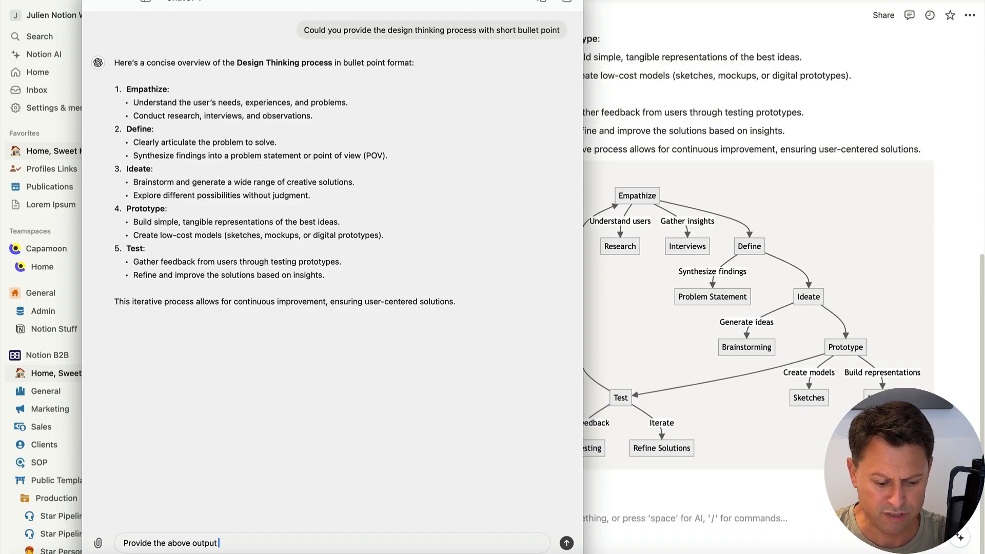
type("in Mermaid")
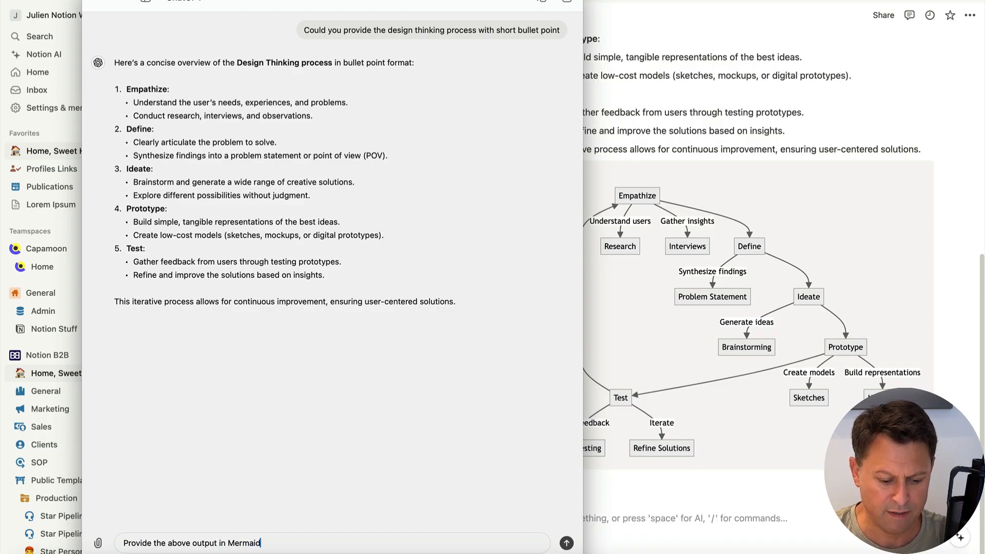
type(" syntax")
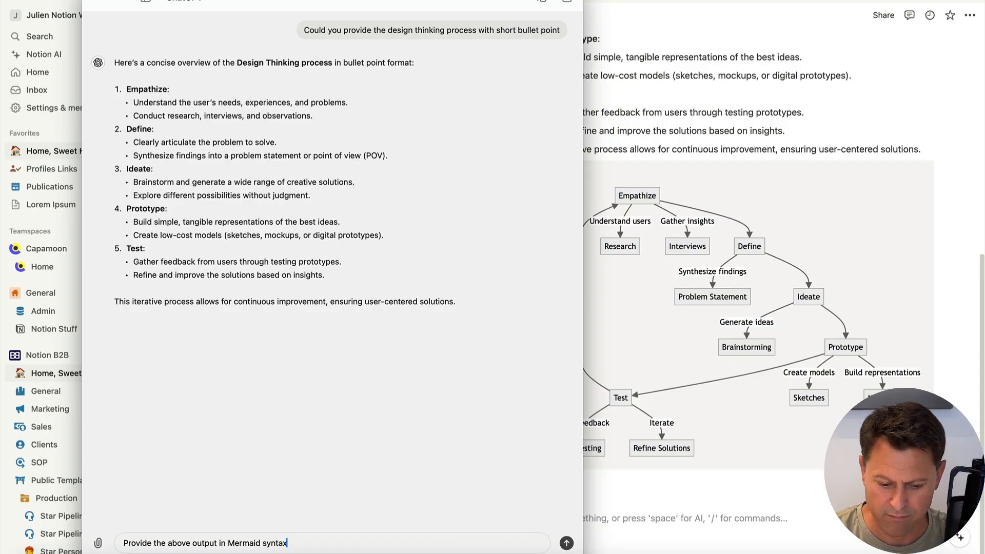
key("Return")
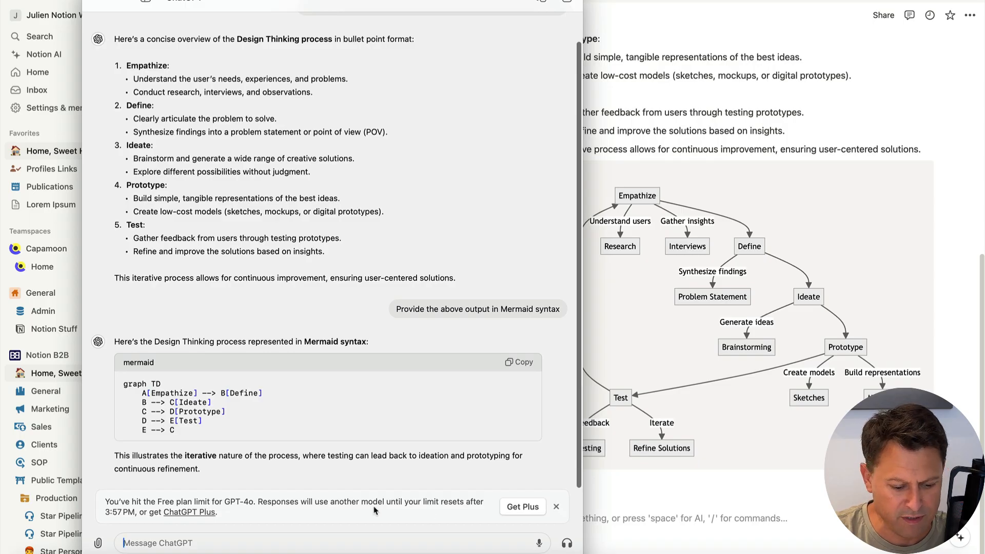
left_click(557, 507)
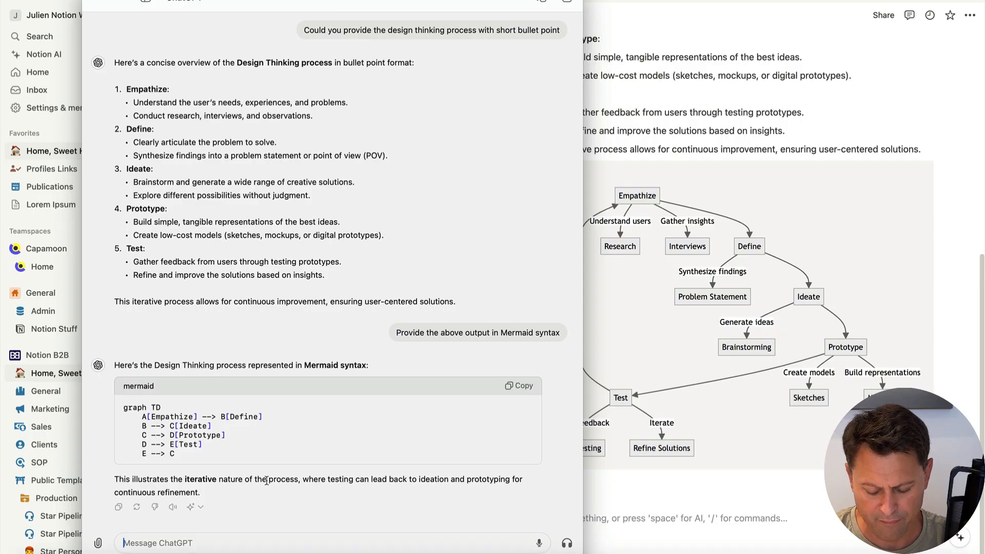
Step: Send ChatGPT the follow-up prompt "Provide it in mermaid syntax and make sure to include all content"
type("Provide it")
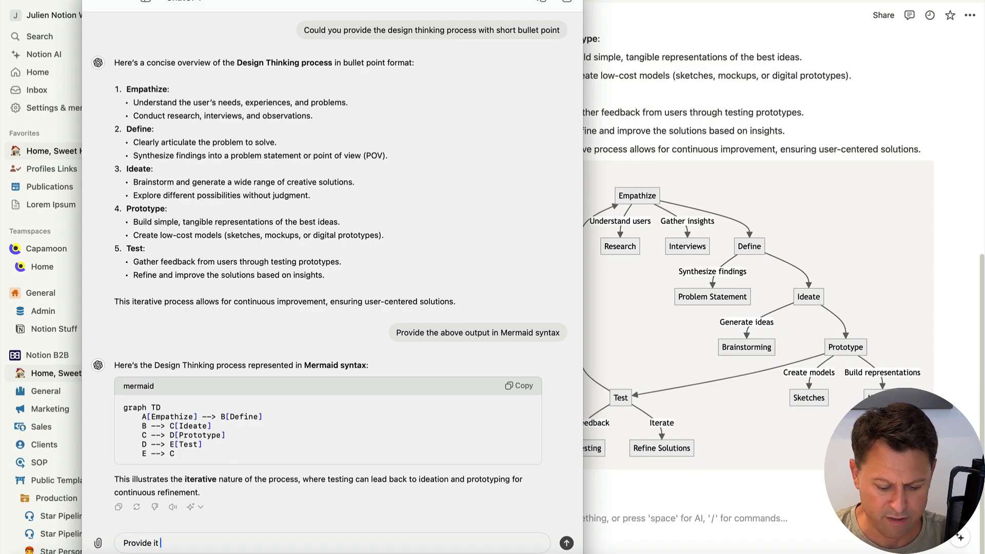
type(" in merm")
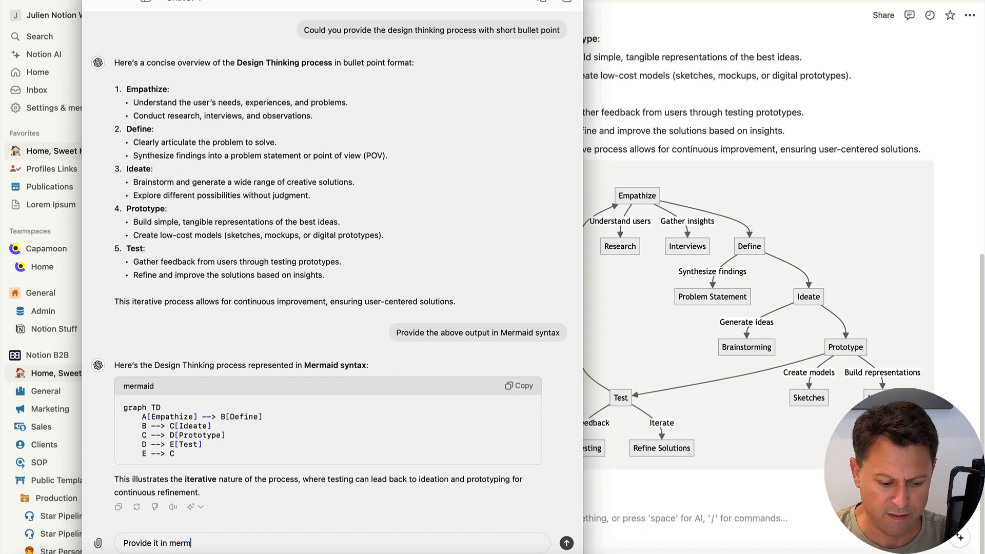
type("aid syn")
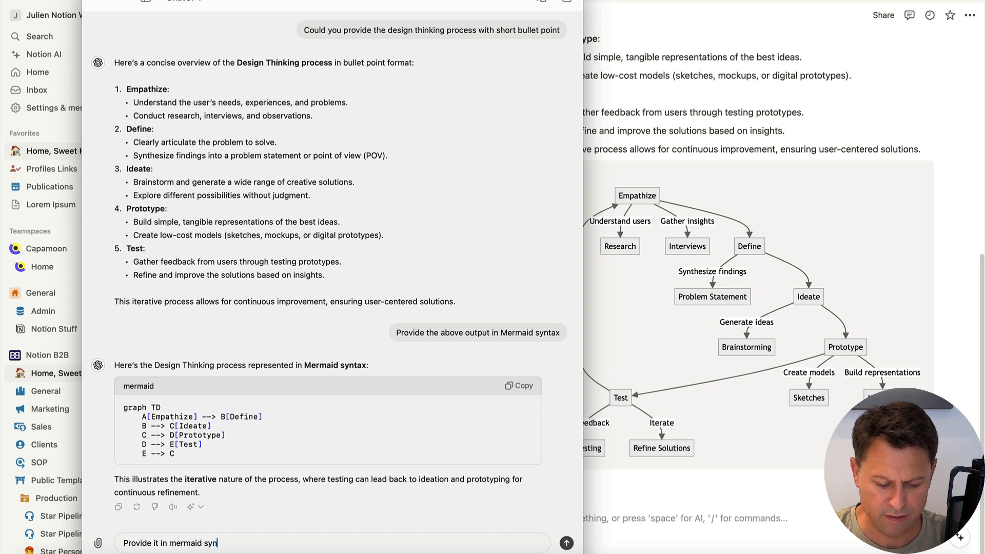
type("tax and make ")
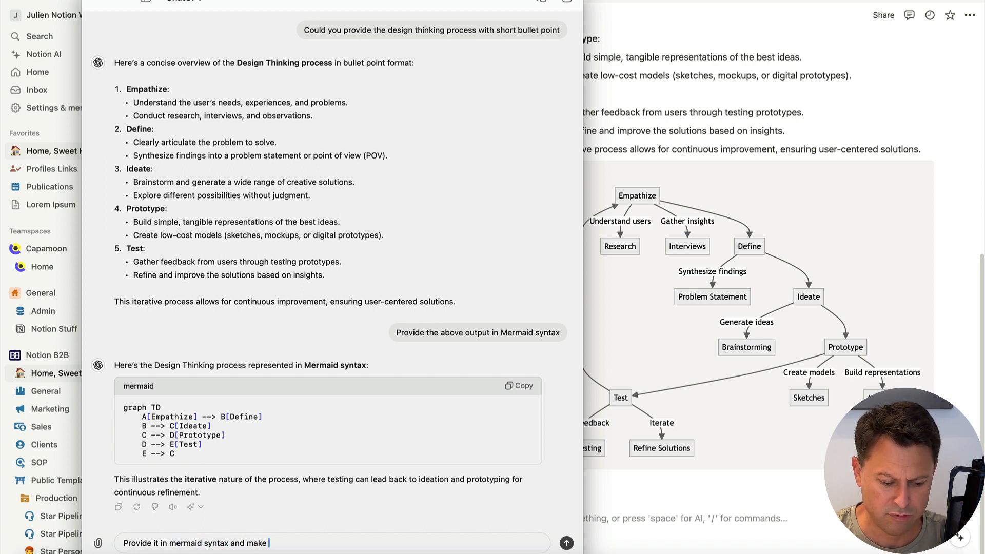
type("sure to include al")
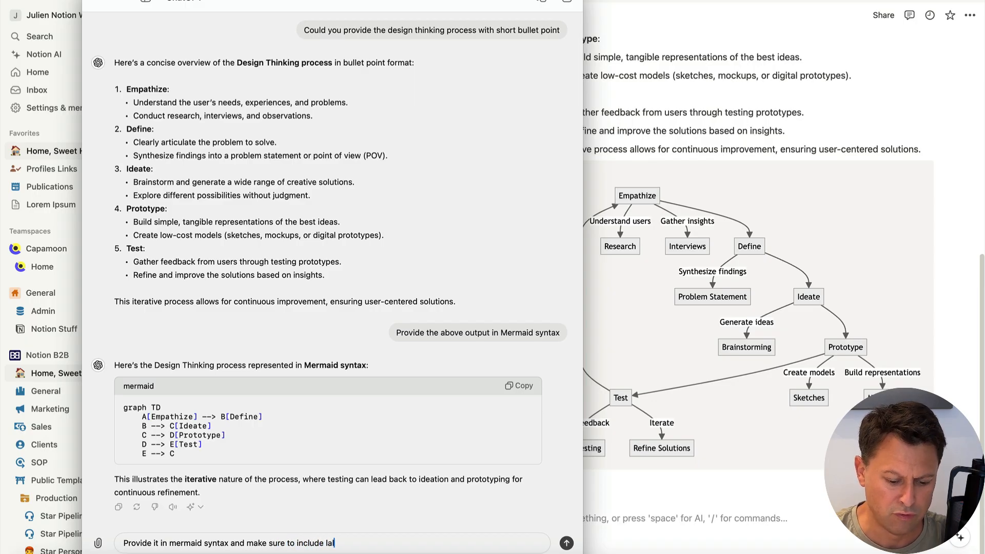
type("l content")
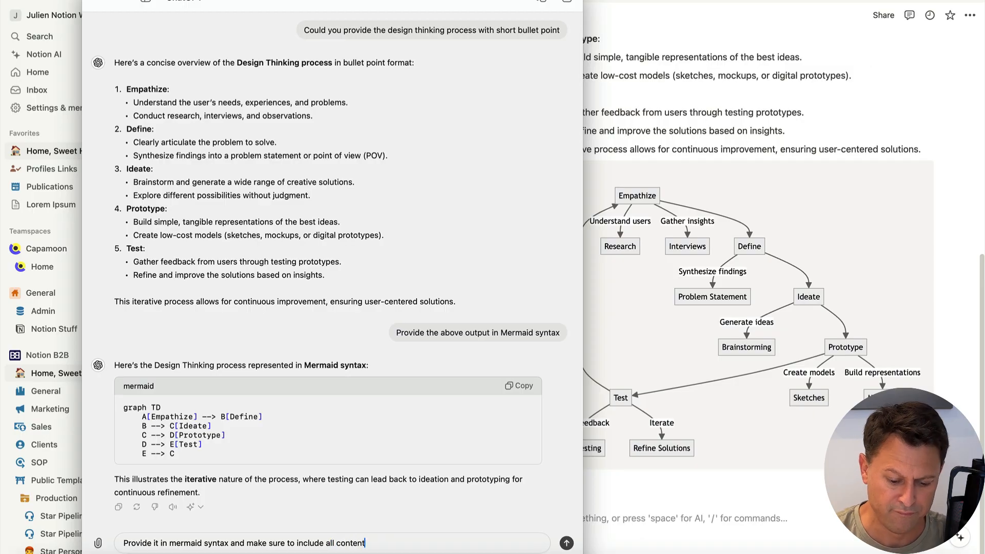
key("Return")
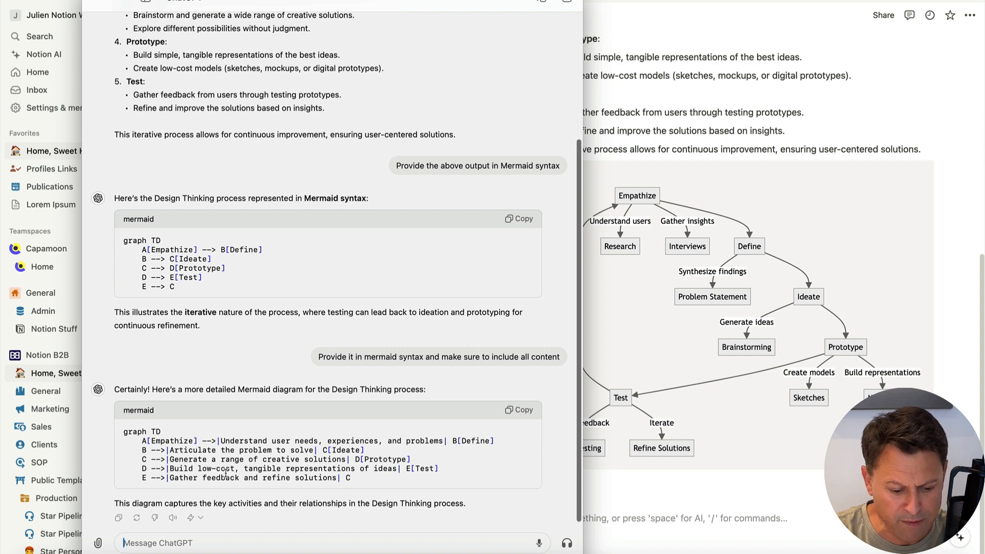
Step: Copy ChatGPT's more detailed Mermaid code into a new Mermaid code block below the flowchart in Notion, replacing the sample code
left_click(515, 411)
left_click(781, 510)
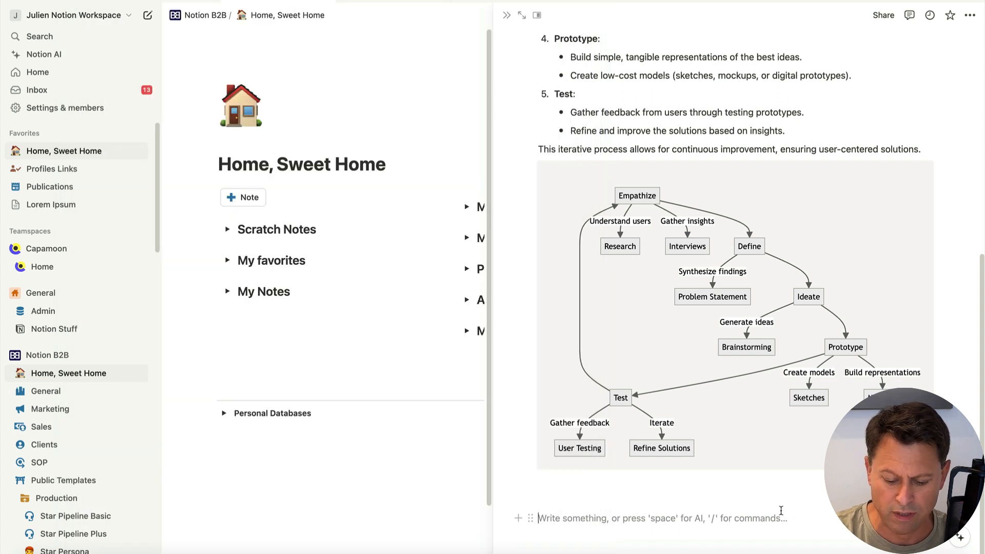
type("/")
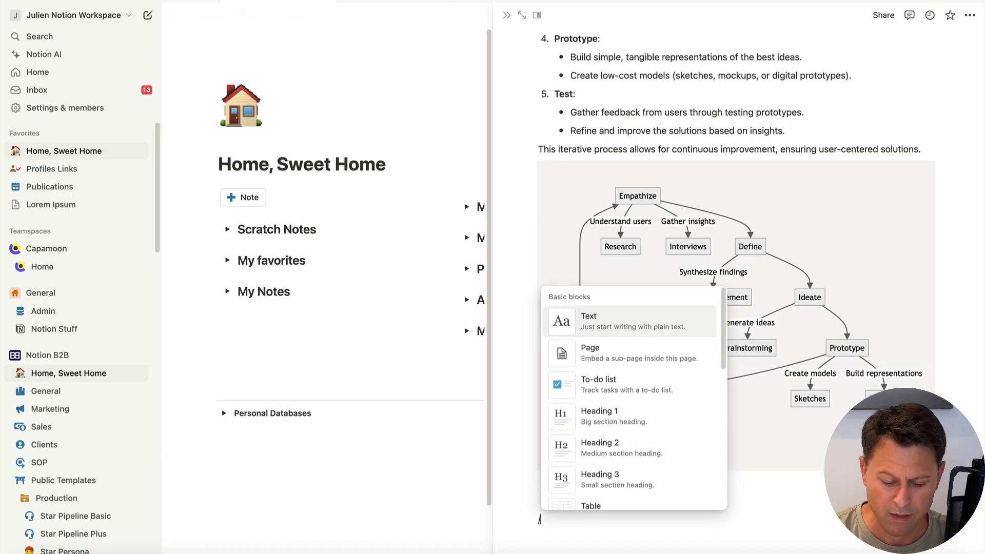
type("mer")
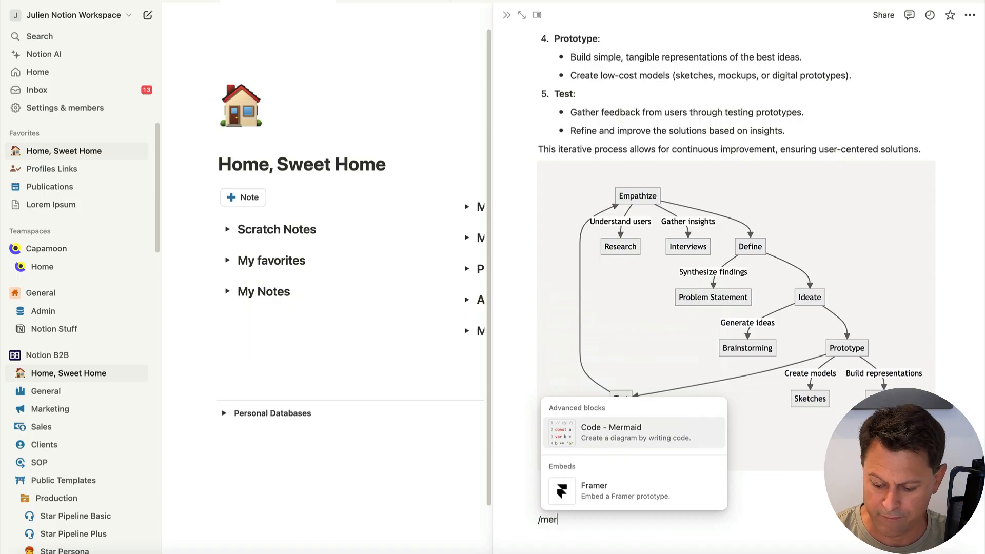
left_click(616, 434)
scroll(640, 456, "down", 3)
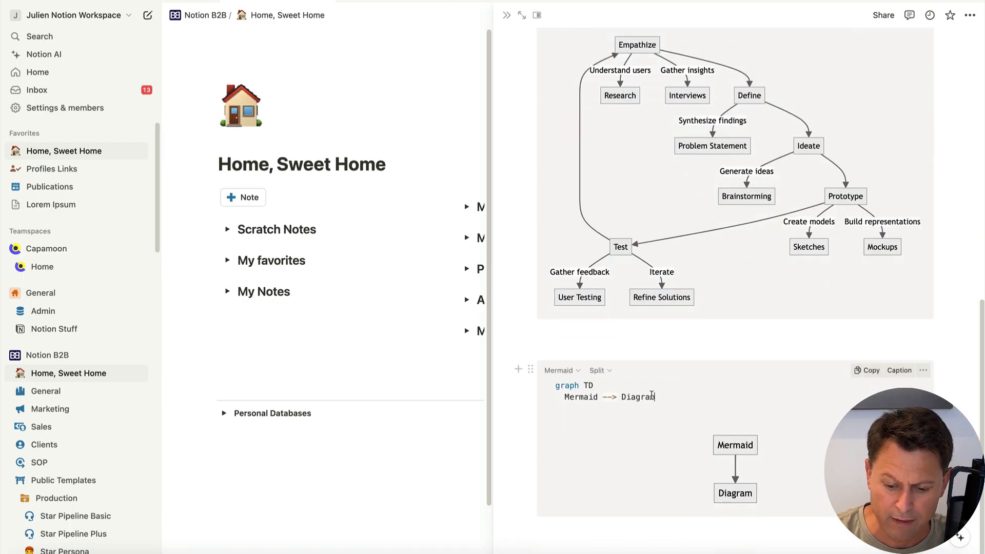
left_click_drag(651, 395, 552, 384)
key("ctrl+v")
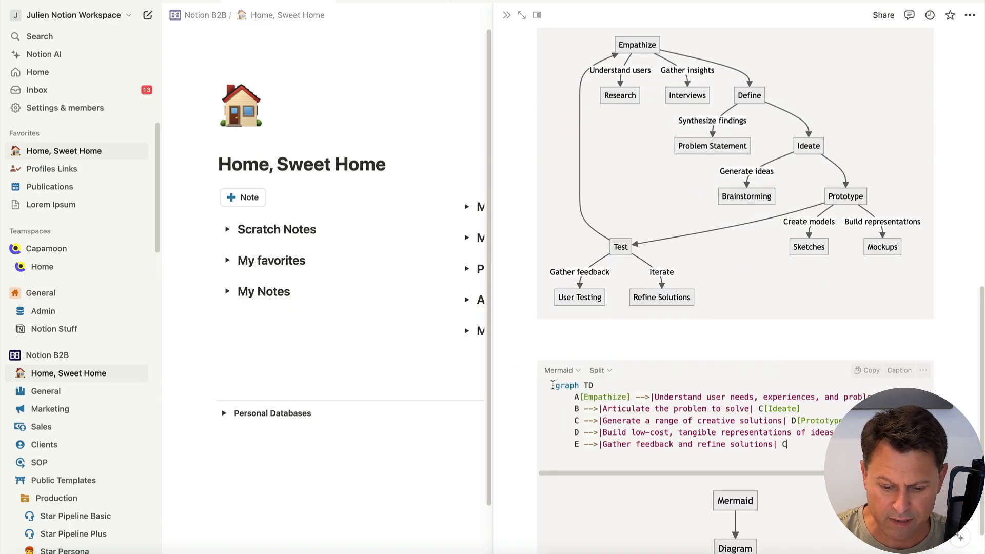
Step: Compare the diagram from ChatGPT's code with the Notion AI flowchart and the bullet points of the design thinking overview
scroll(714, 418, "down", 5)
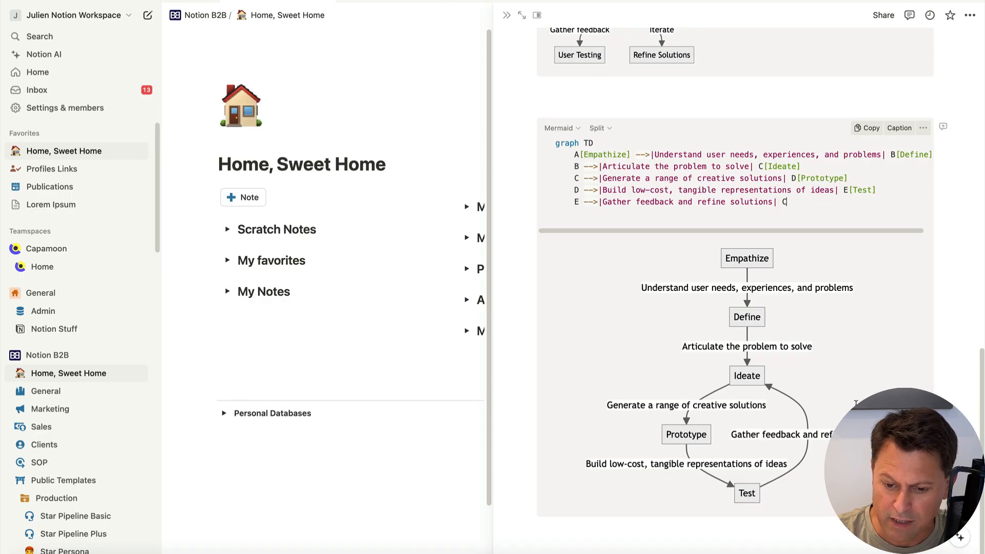
scroll(851, 369, "up", 6)
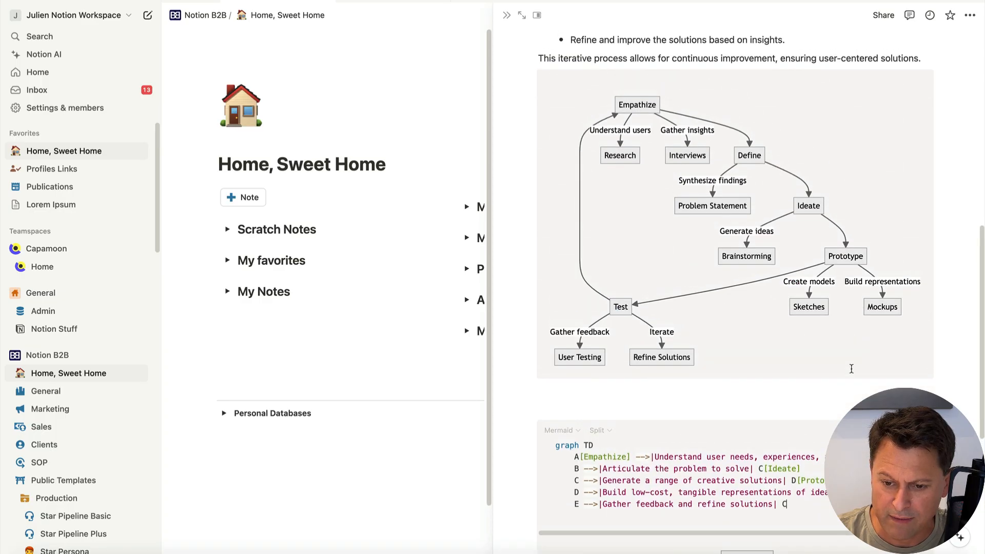
scroll(852, 369, "down", 6)
scroll(851, 368, "up", 10)
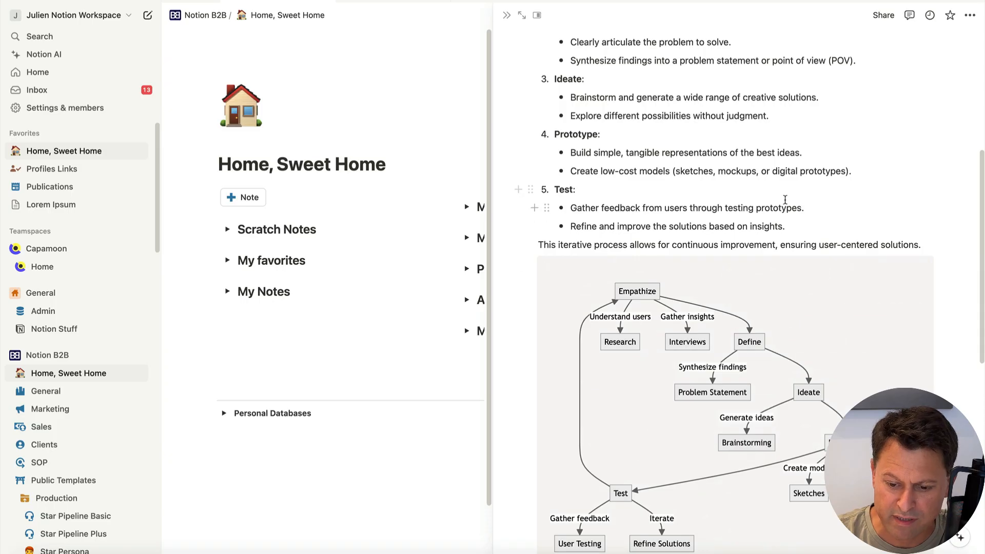
scroll(759, 256, "down", 10)
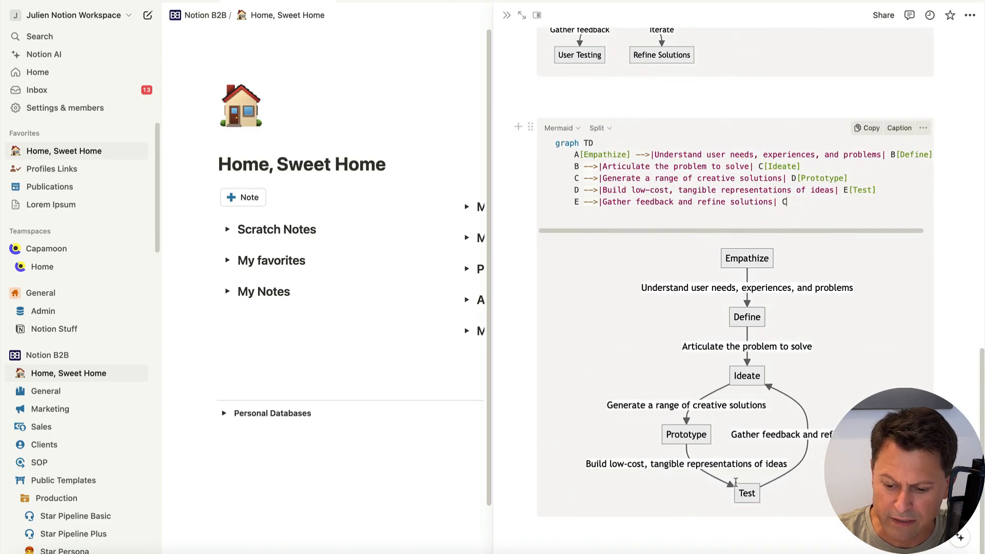
scroll(803, 367, "up", 8)
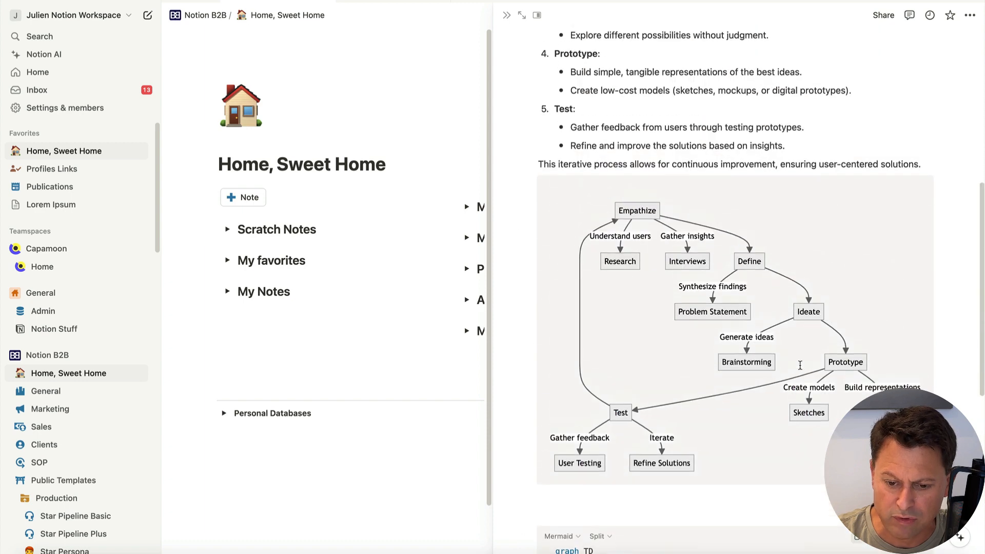
scroll(800, 365, "down", 6)
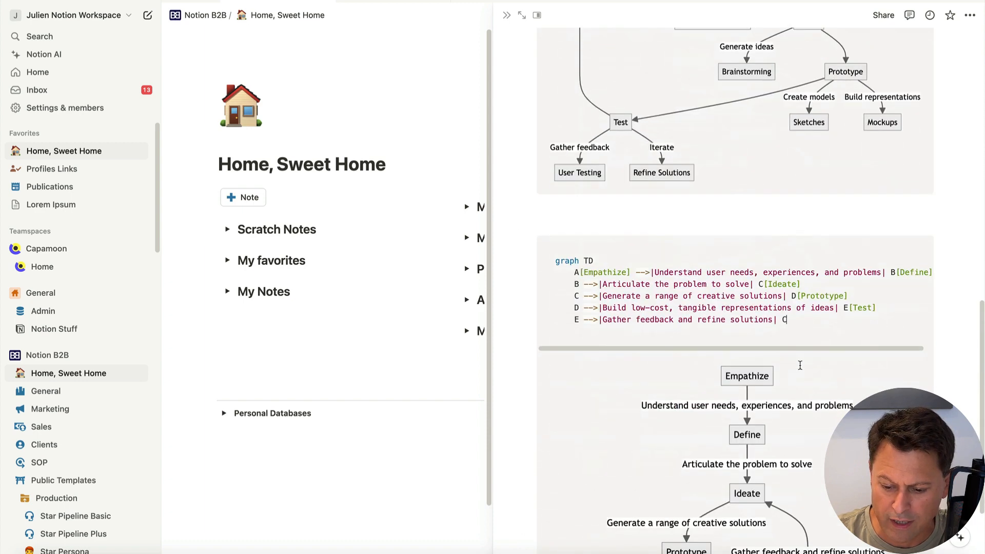
scroll(800, 365, "up", 4)
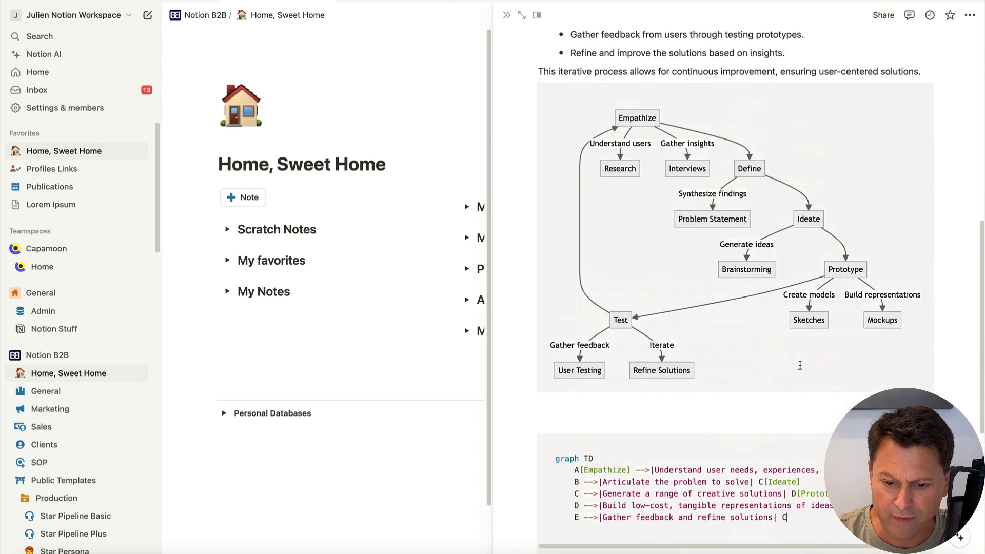
scroll(800, 366, "up", 1)
scroll(800, 365, "up", 1)
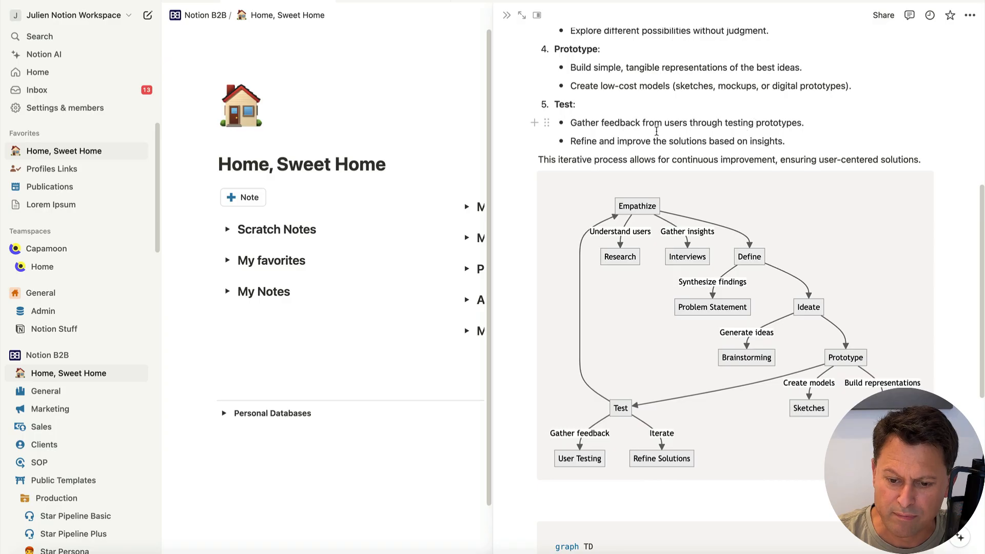
scroll(743, 176, "down", 8)
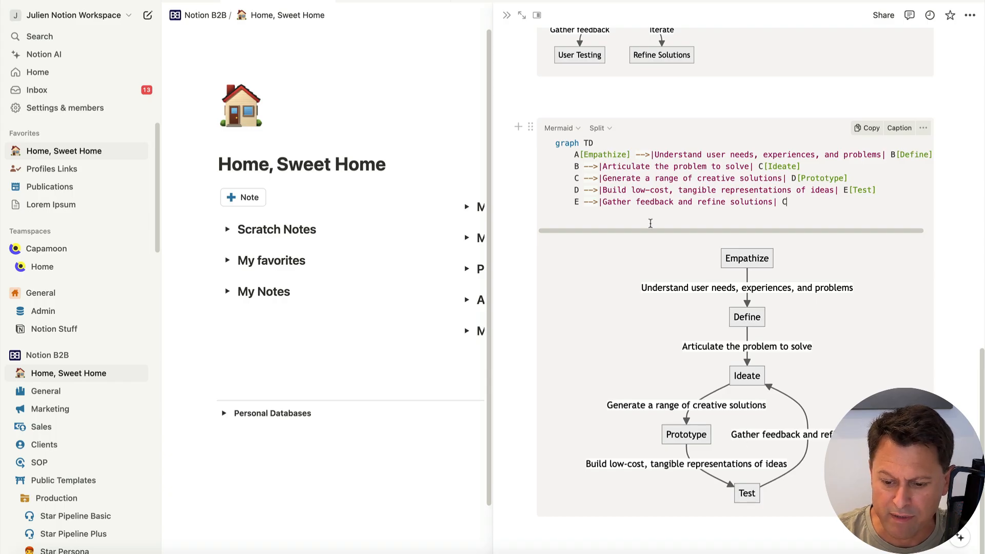
Step: Set the new Mermaid block to show only the preview, checking its code-only display before returning to the preview
scroll(712, 288, "up", 2)
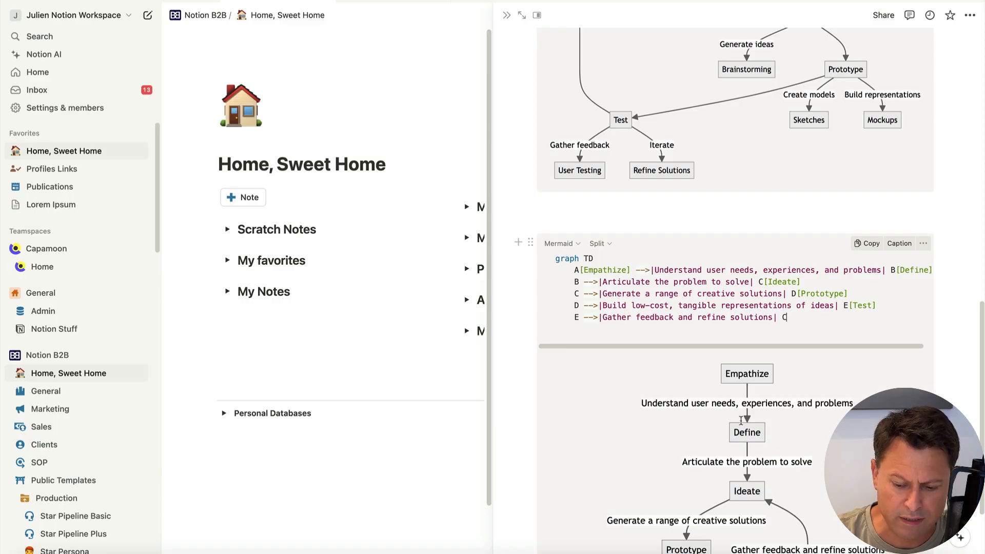
left_click(596, 244)
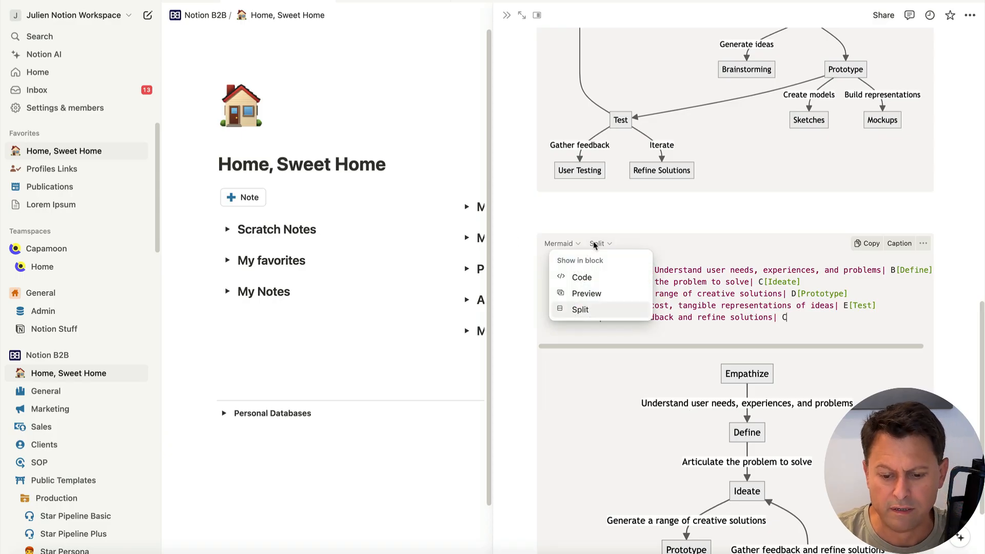
left_click(585, 293)
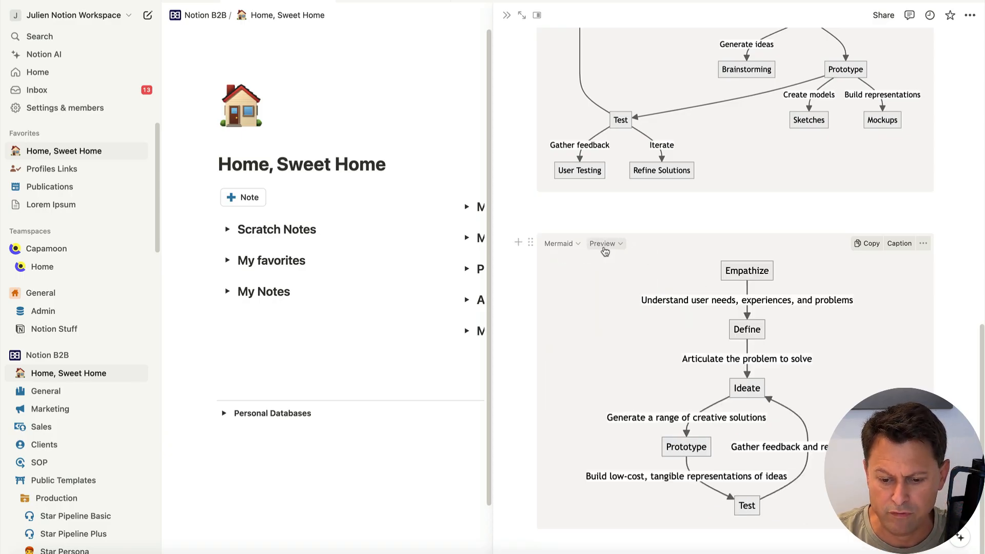
left_click(605, 244)
left_click(617, 274)
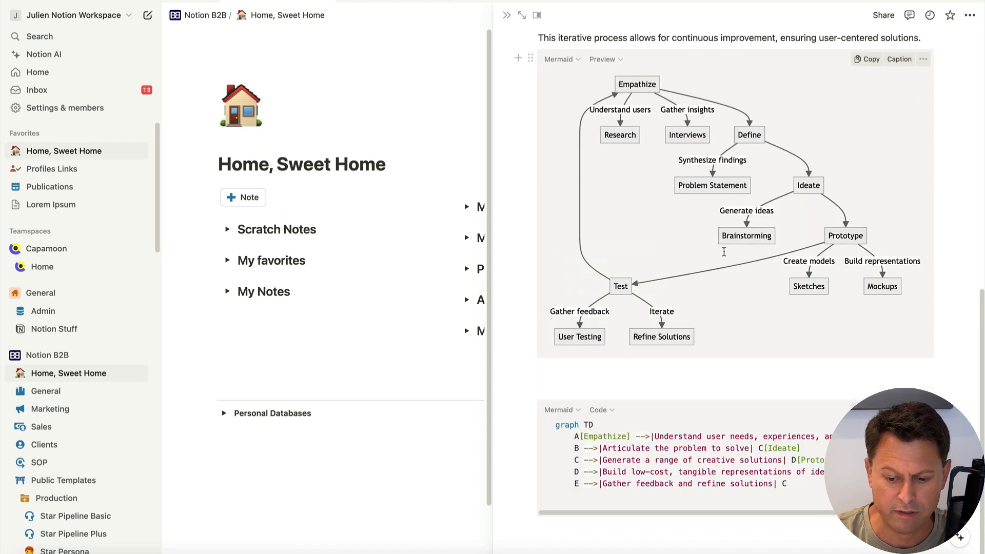
left_click(596, 411)
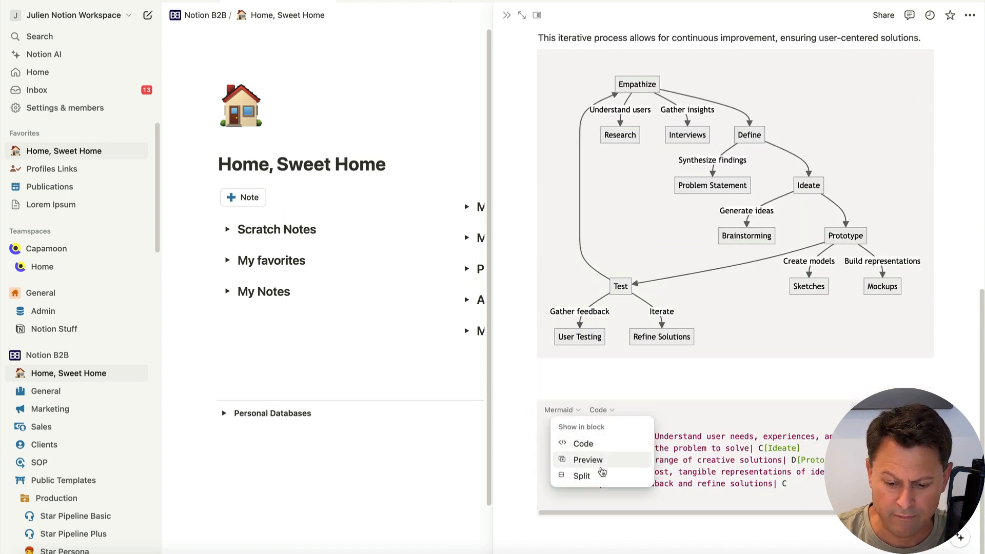
left_click(588, 460)
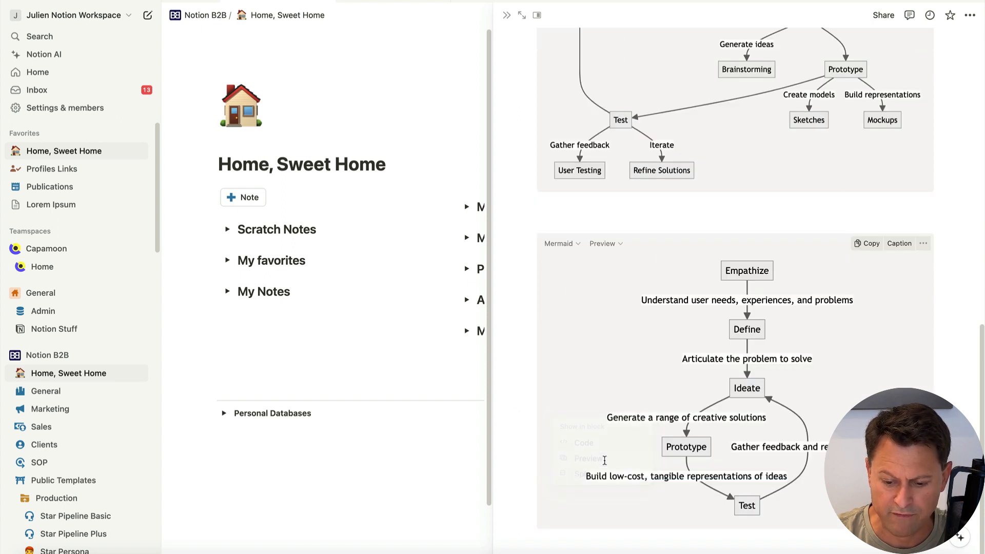
Step: Show the code behind the Notion AI flowchart below the overview, and return that block to its preview
scroll(625, 390, "up", 5)
scroll(626, 359, "down", 6)
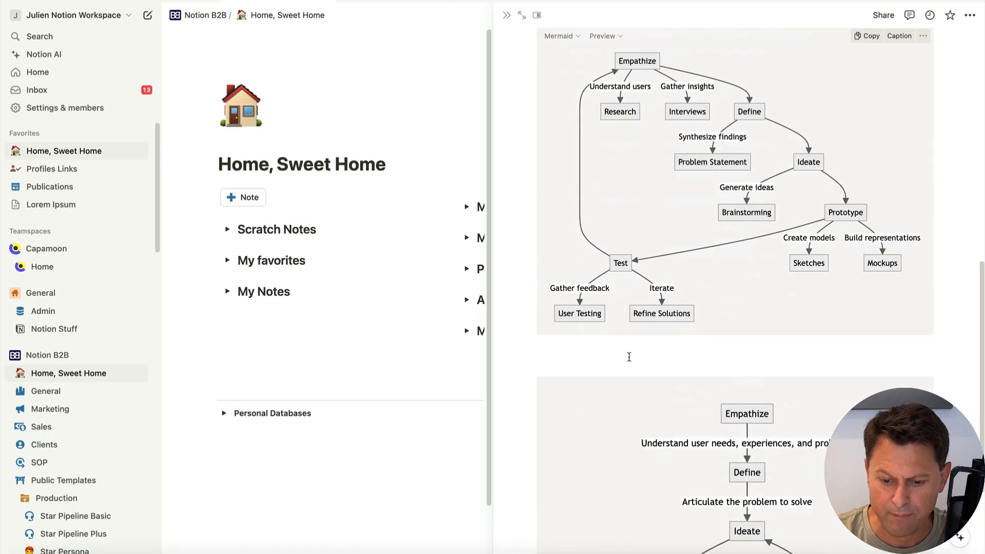
scroll(626, 256, "up", 2)
left_click(604, 144)
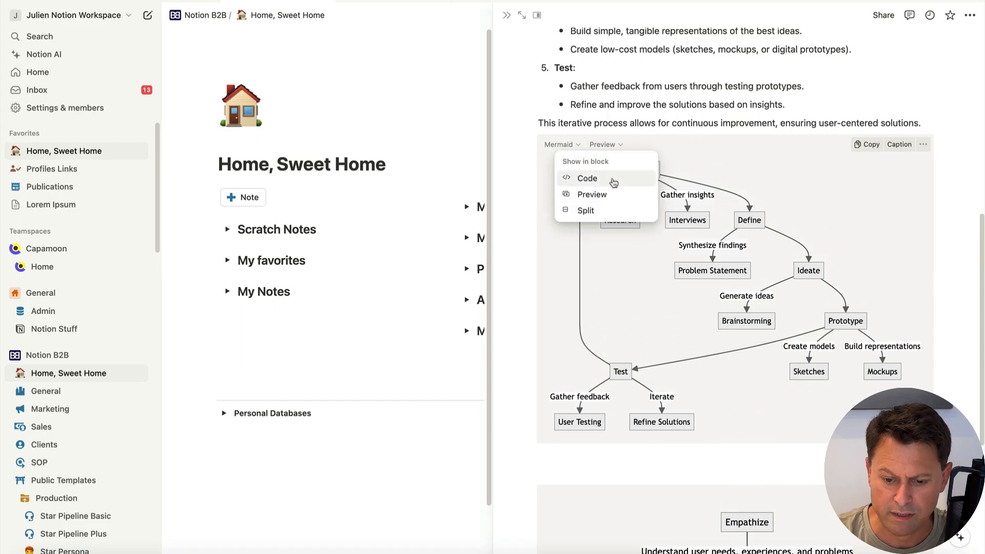
left_click(610, 179)
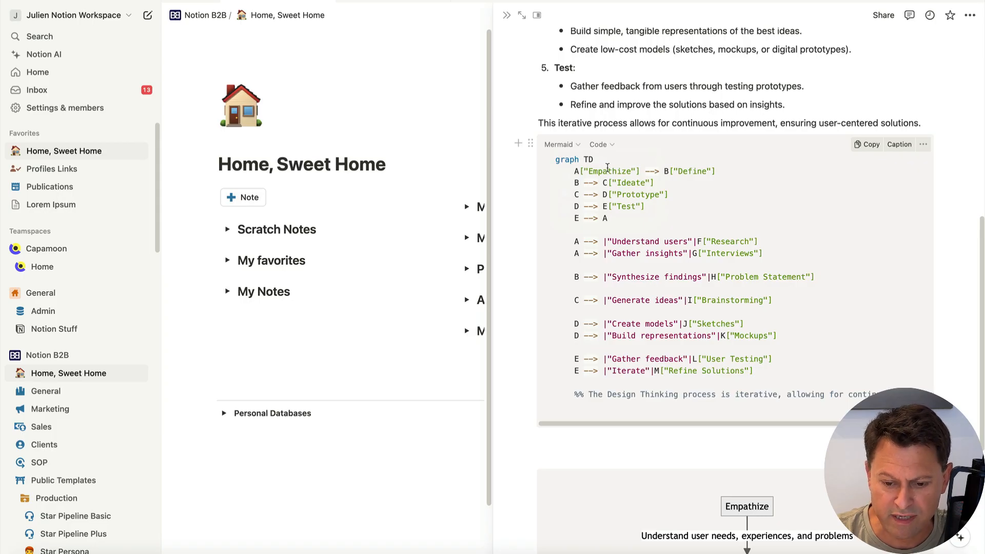
left_click(599, 144)
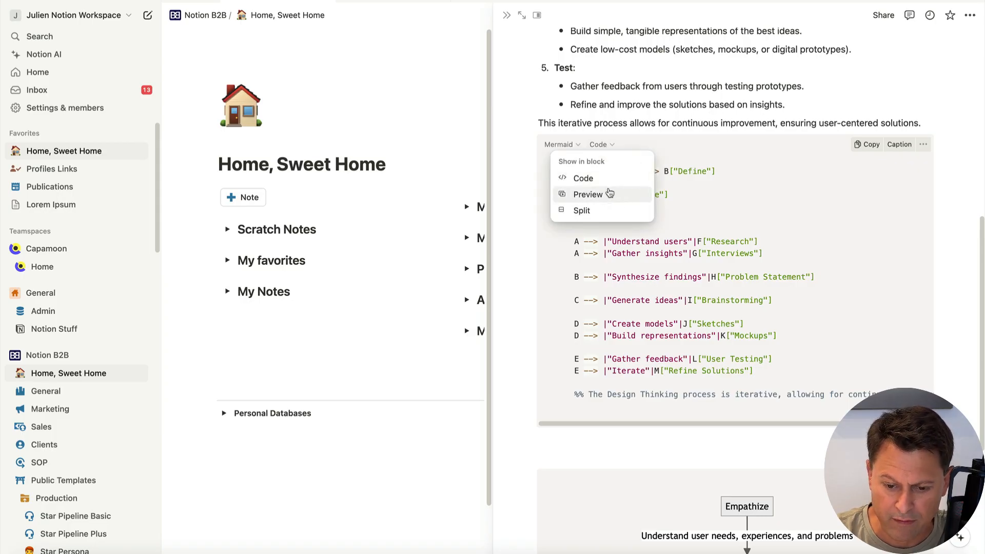
left_click(610, 194)
Step: Review both flowchart previews one after the other against the Define to Test sections of the overview
scroll(733, 252, "down", 3)
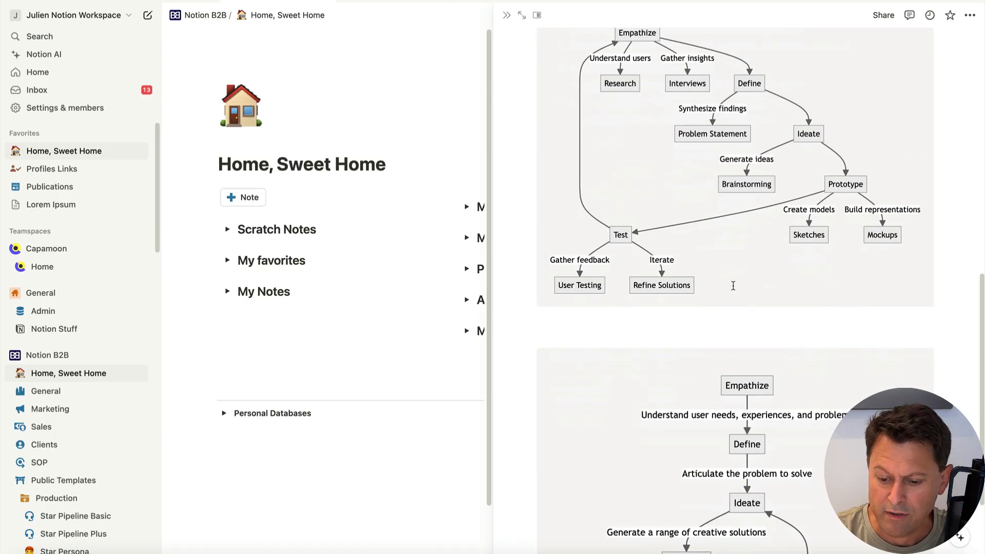
scroll(733, 286, "down", 2)
scroll(716, 136, "up", 3)
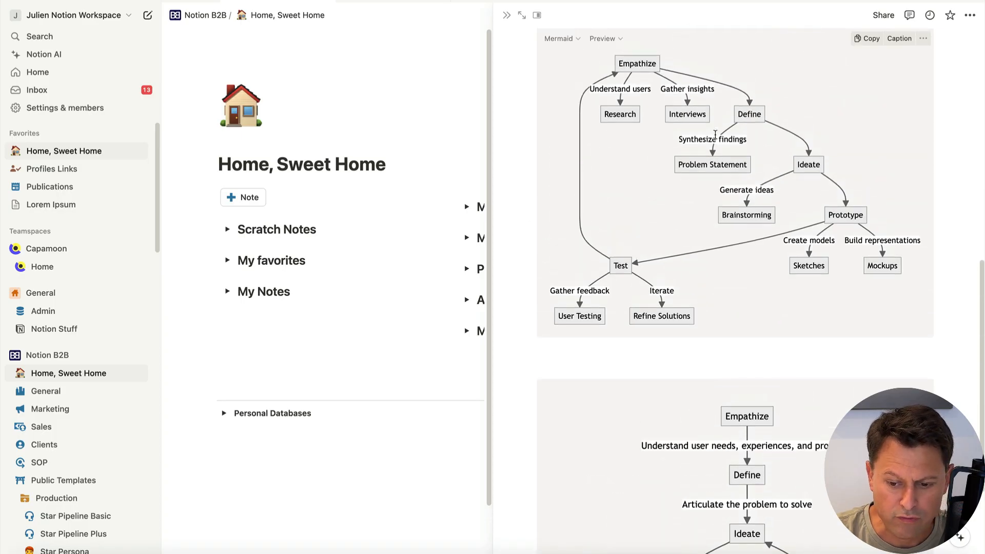
scroll(715, 134, "up", 5)
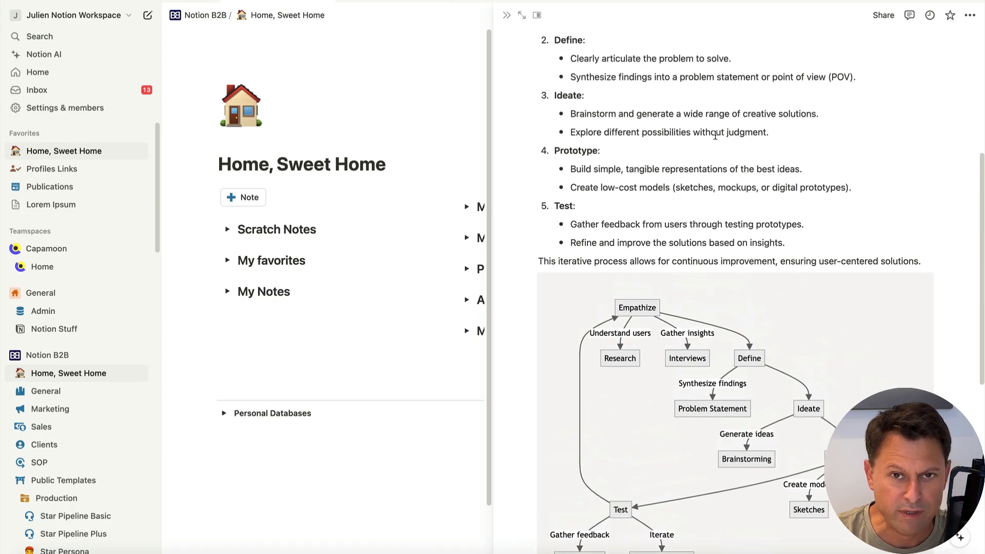
scroll(715, 135, "down", 3)
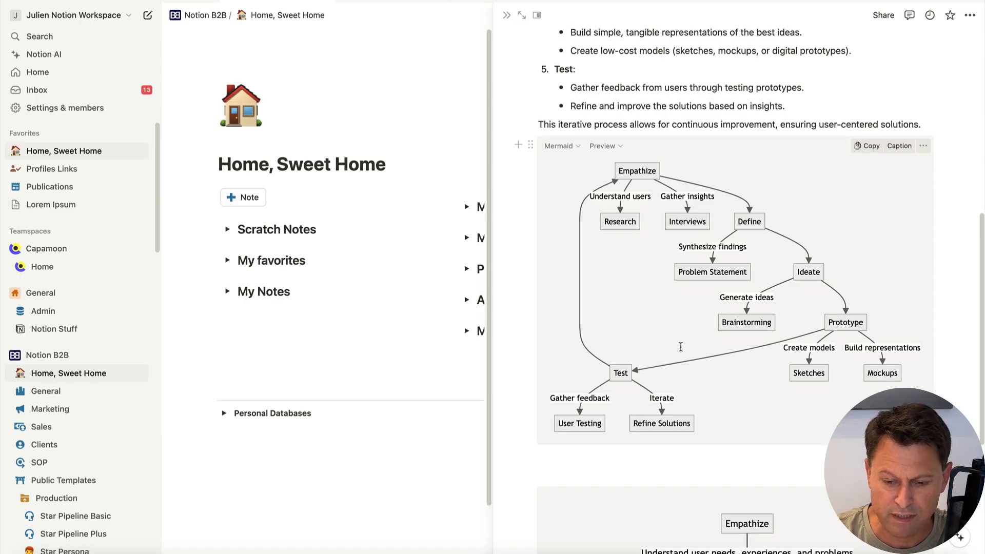
scroll(681, 347, "down", 2)
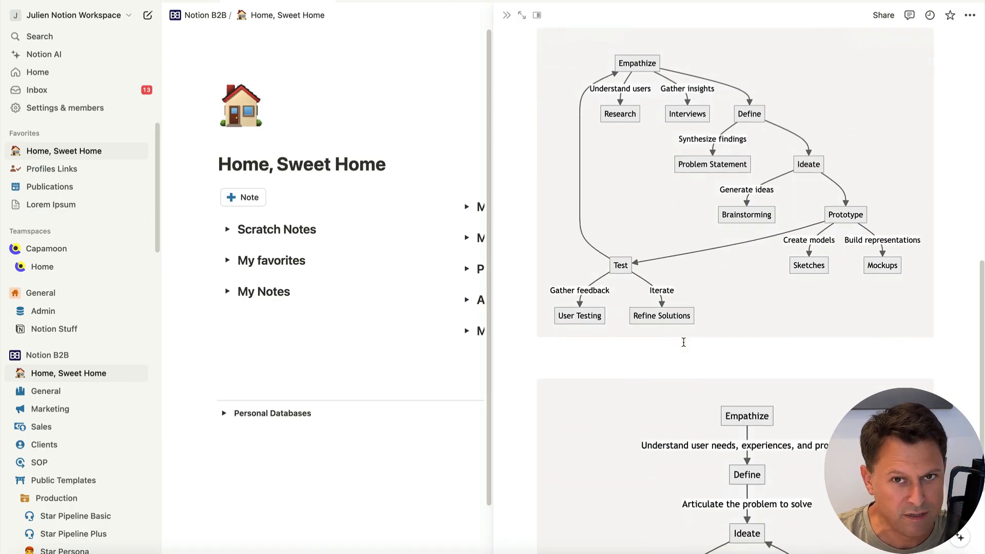